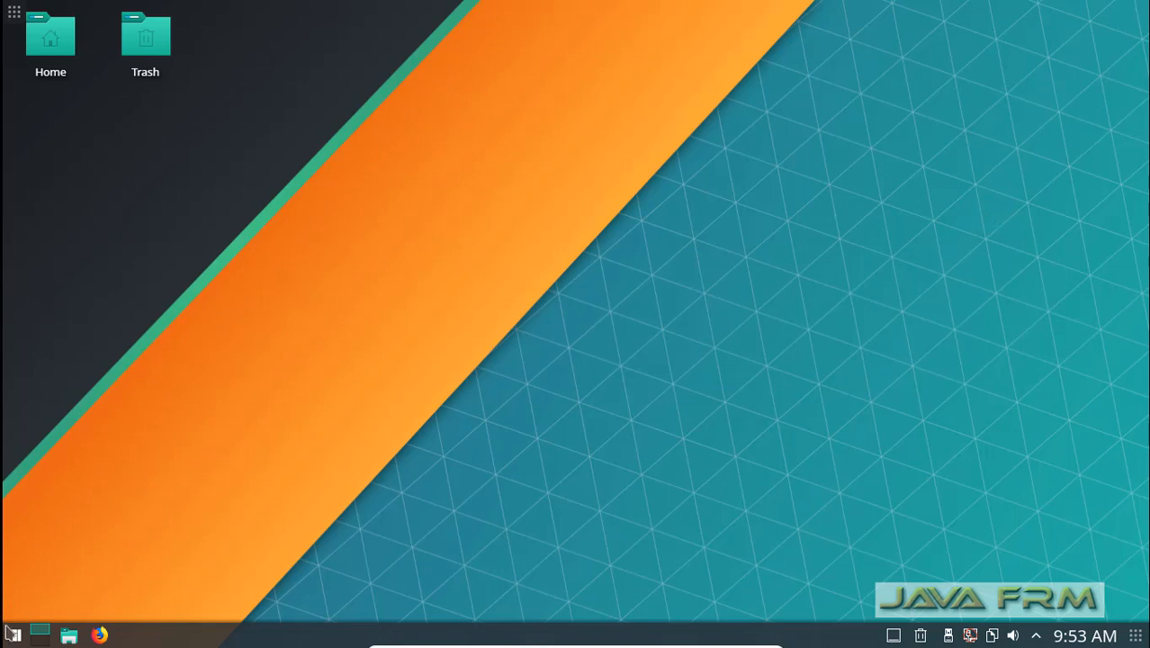
- Check the system information window from the launcher, then bring up the Dolphin file manager
click(12, 636)
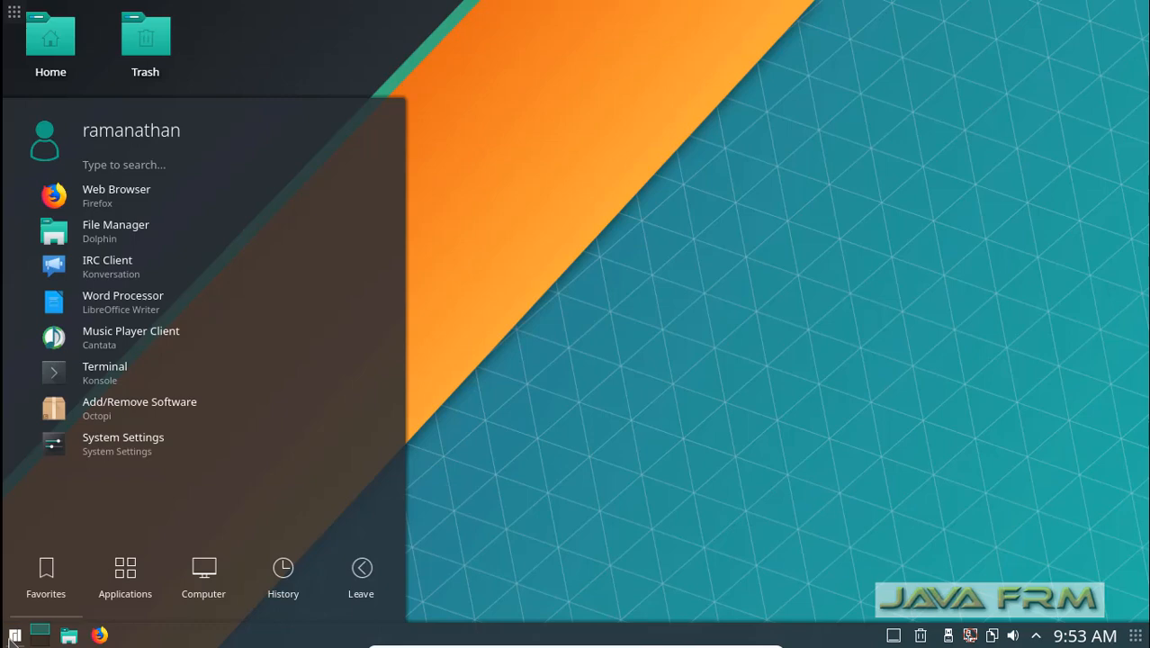
text(about)
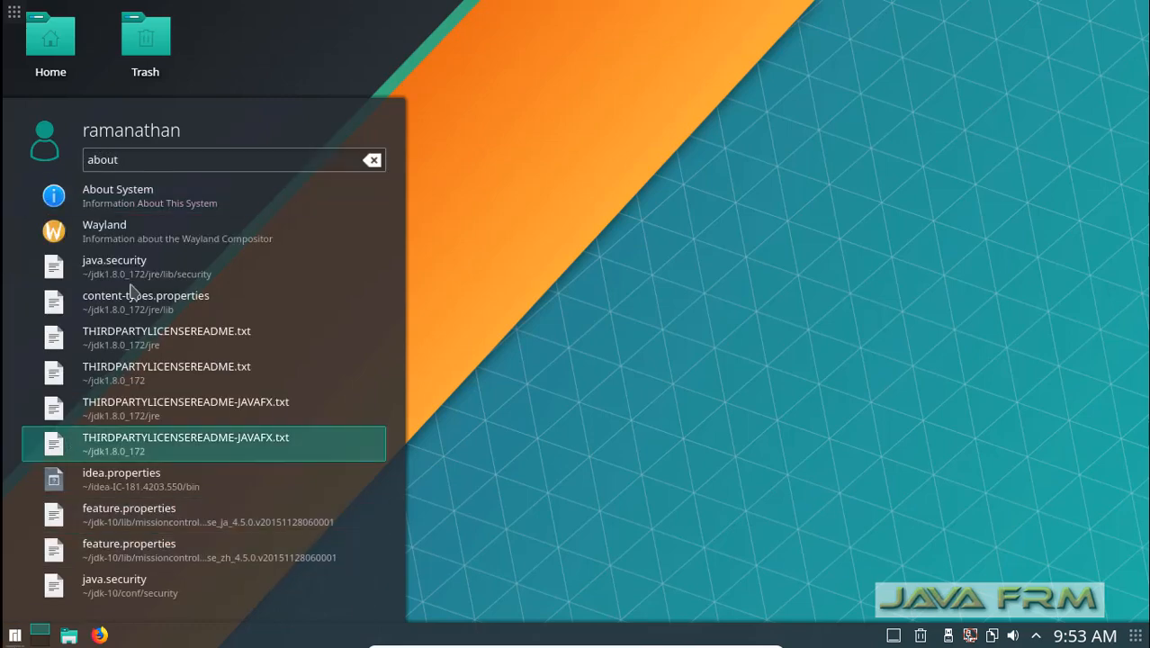
click(149, 207)
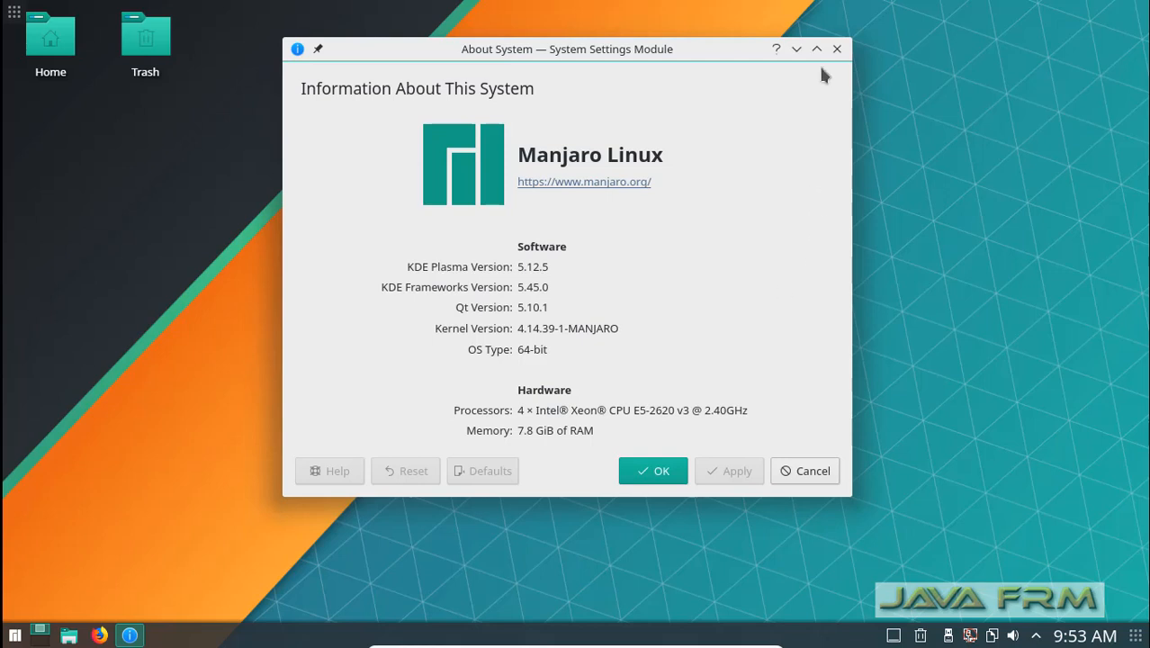
click(838, 50)
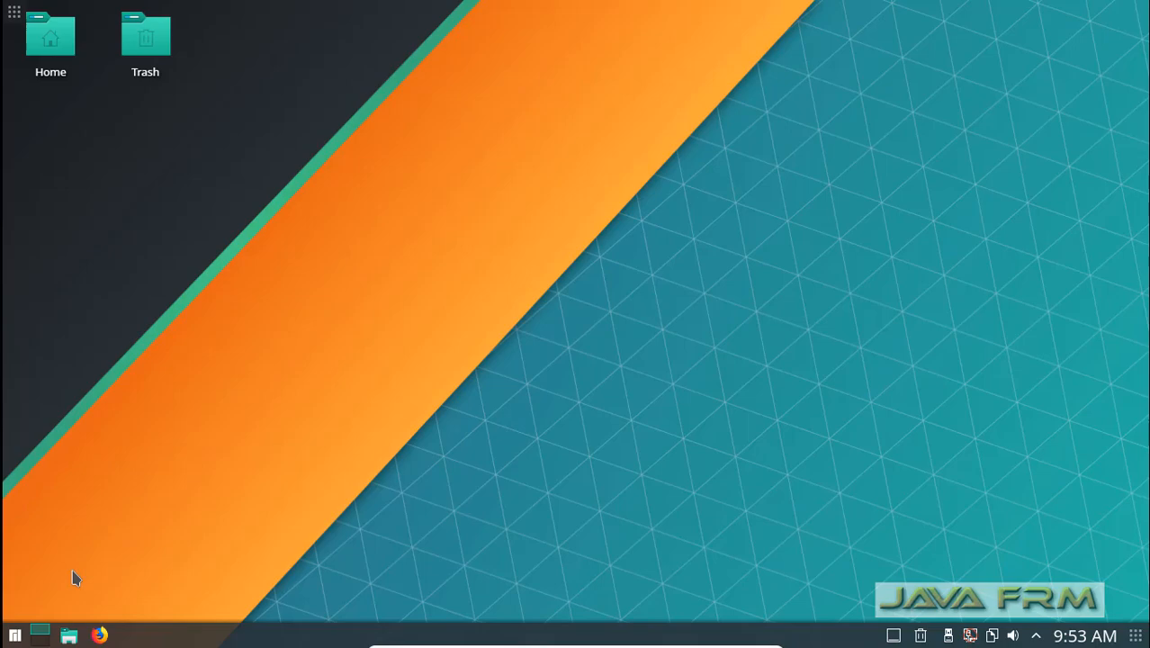
drag(68, 636, 431, 536)
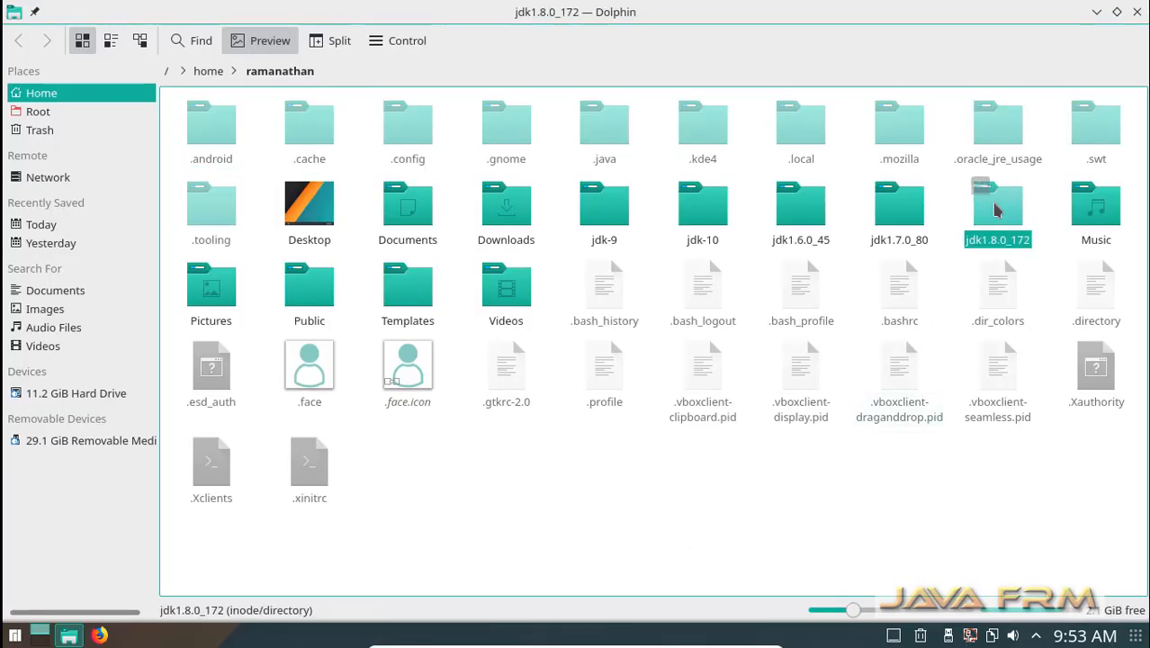
- Browse into jdk1.8.0_172 and select its full folder path in the editable location bar
double_click(996, 212)
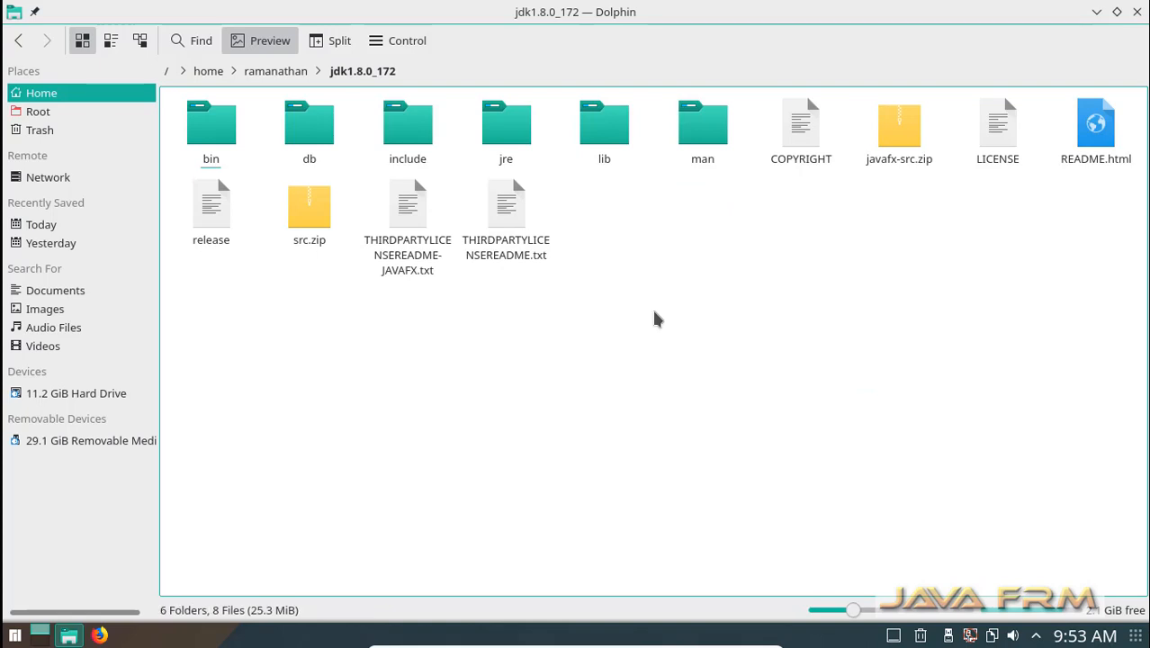
click(279, 79)
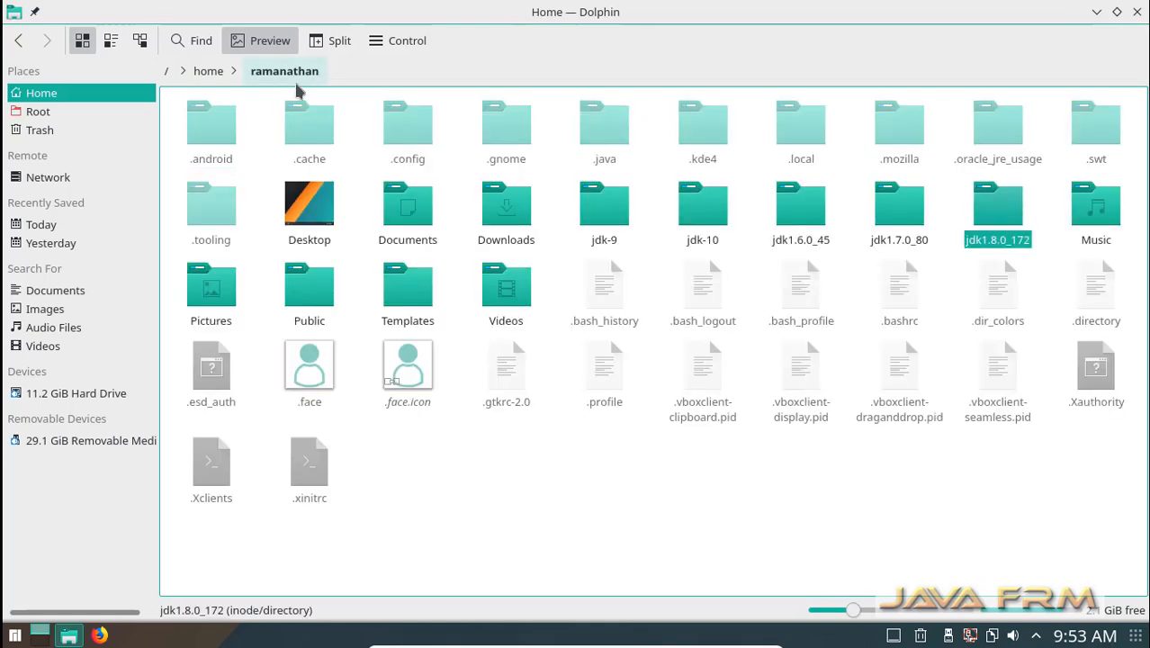
click(995, 205)
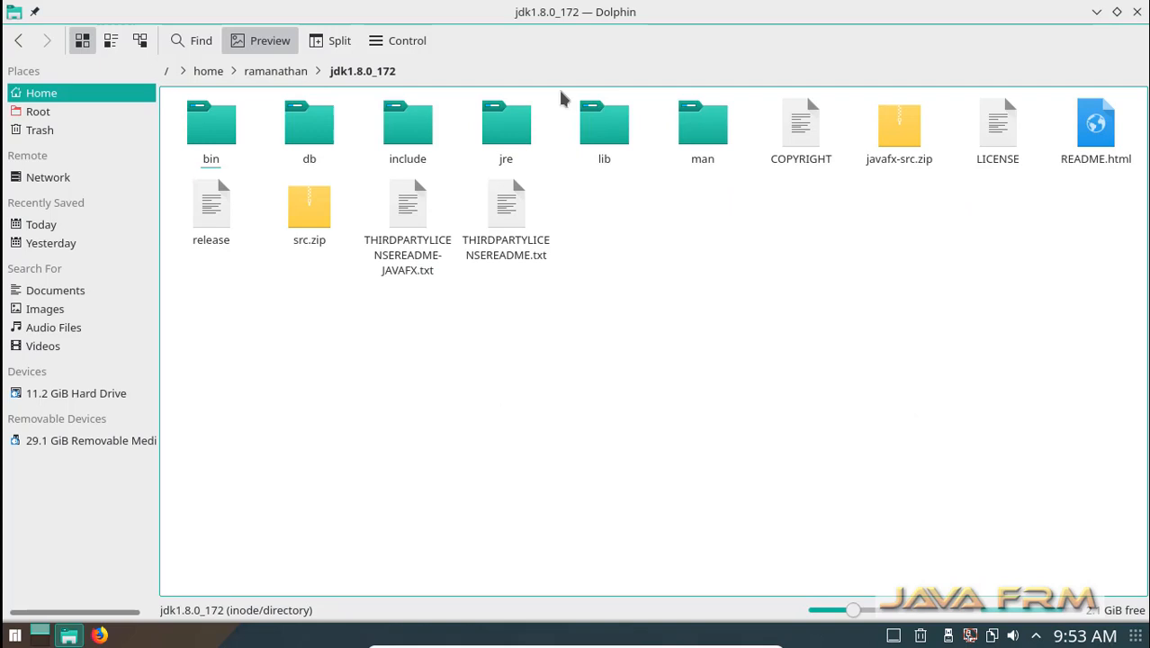
click(419, 74)
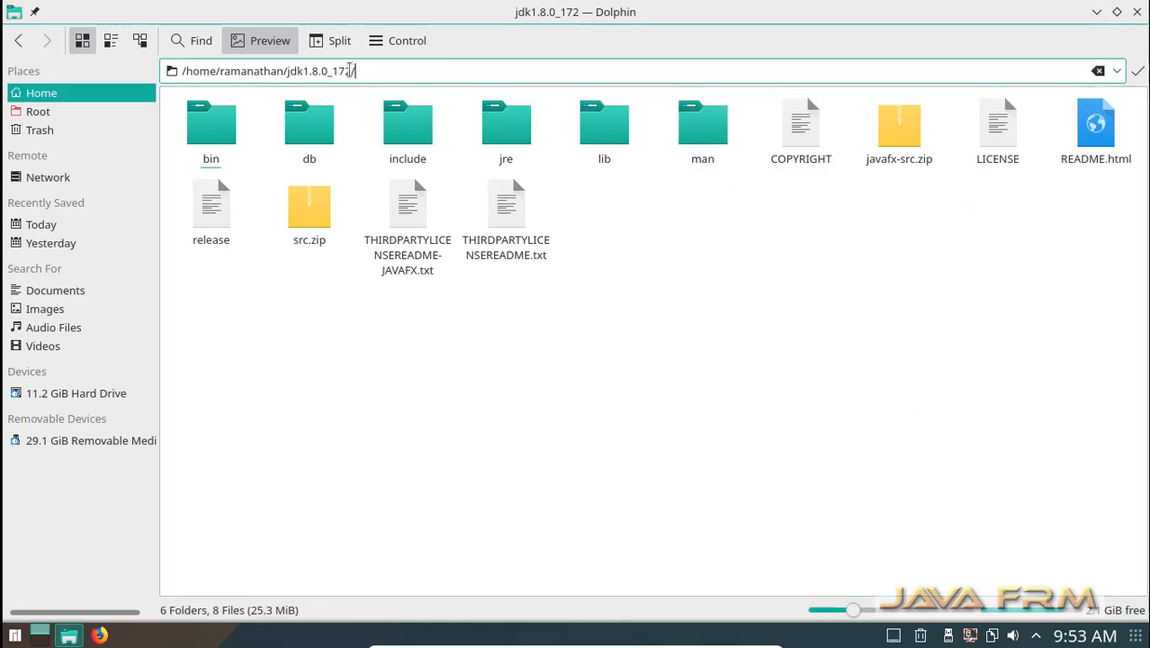
drag(351, 70, 50, 73)
key(ctrl+c)
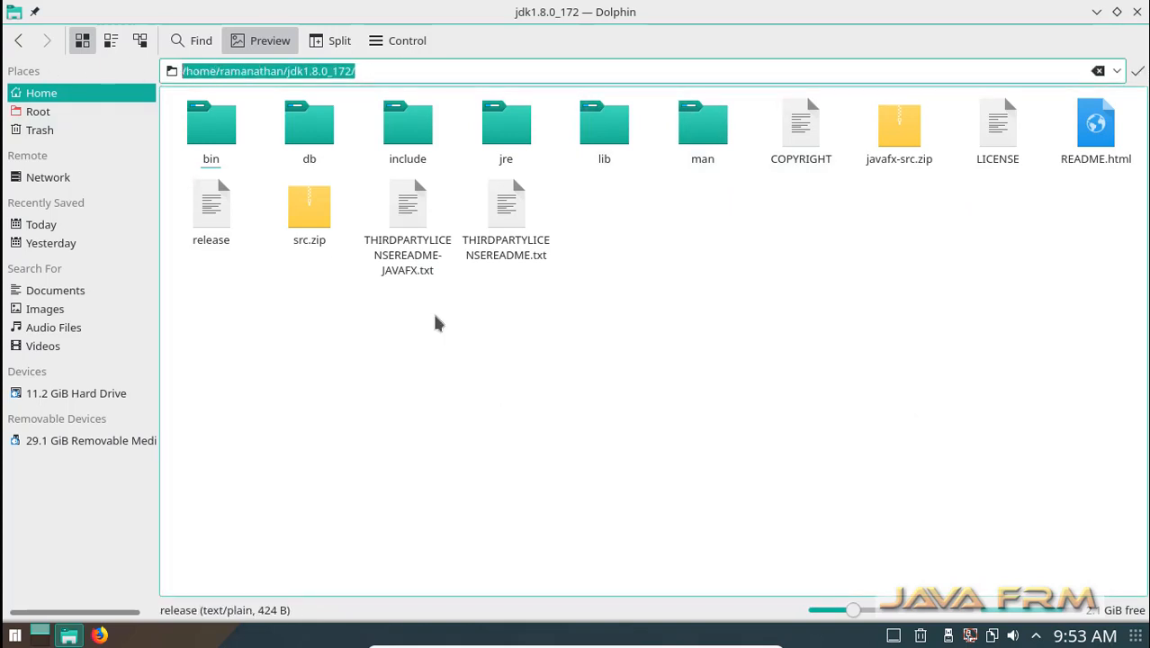
- Return to the home folder and open .profile in the text editor
click(18, 41)
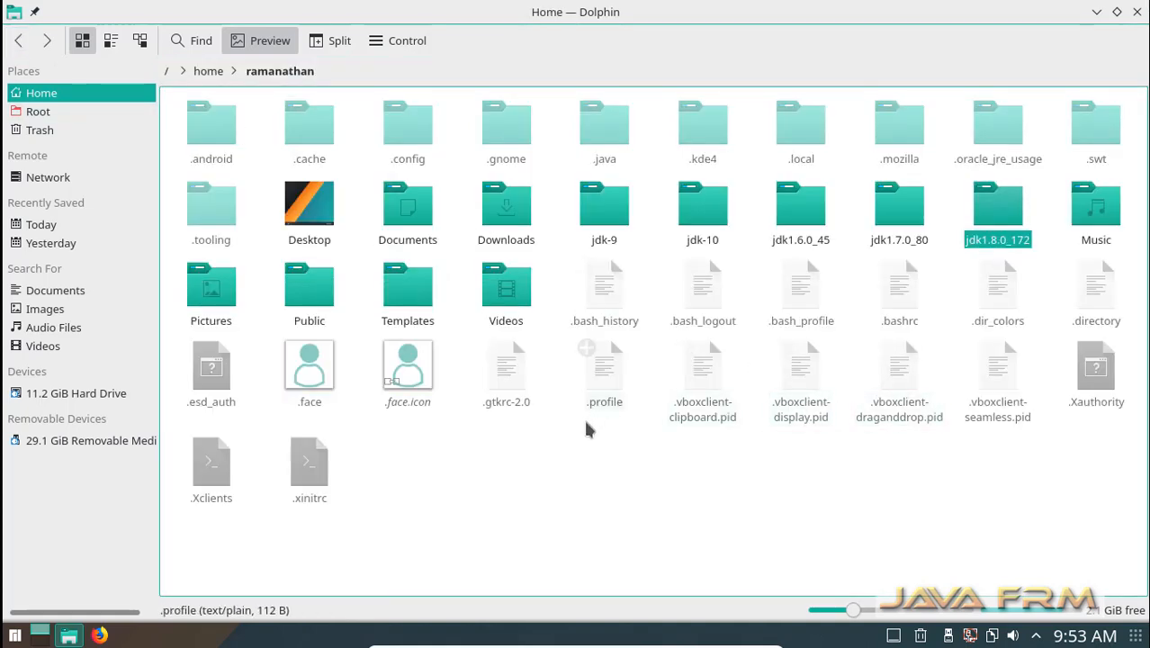
double_click(604, 382)
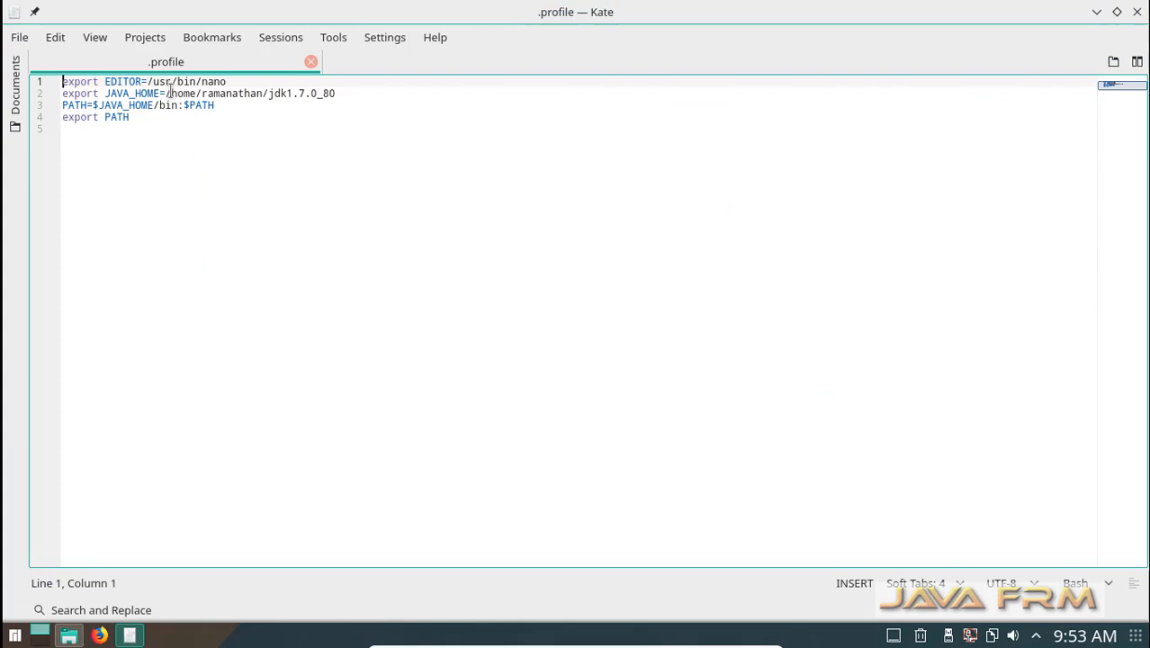
- Set JAVA_HOME on line 2 to /home/ramanathan/jdk1.8.0_172 without a trailing slash and save .profile
drag(168, 92, 338, 94)
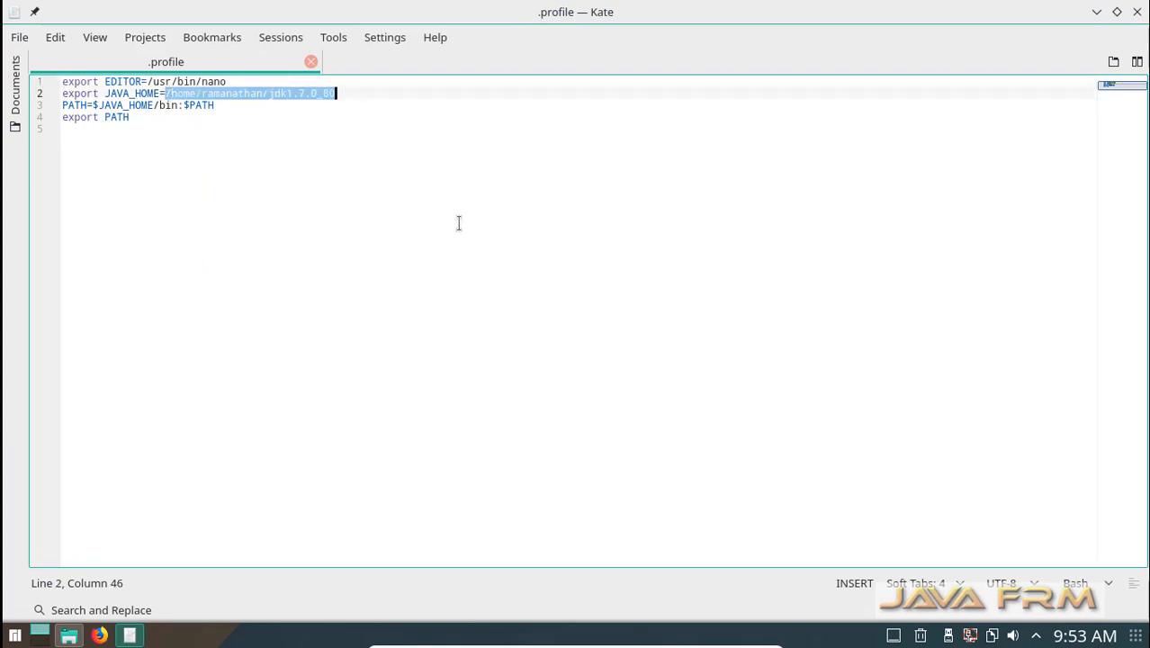
key(ctrl+v)
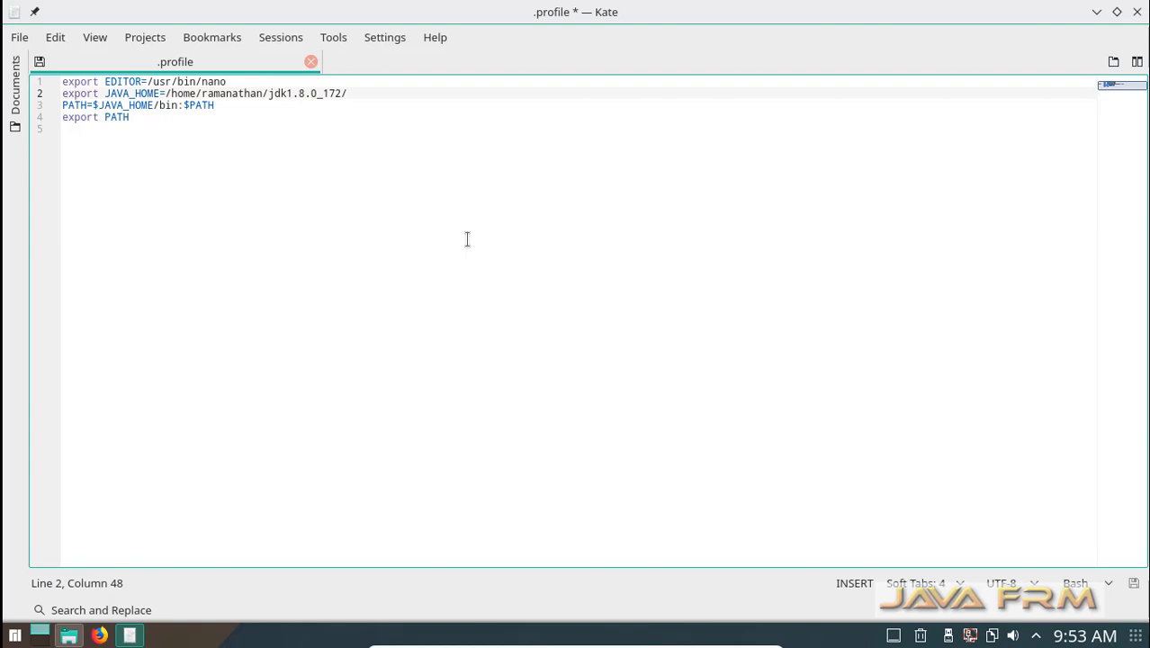
key(BackSpace)
click(19, 37)
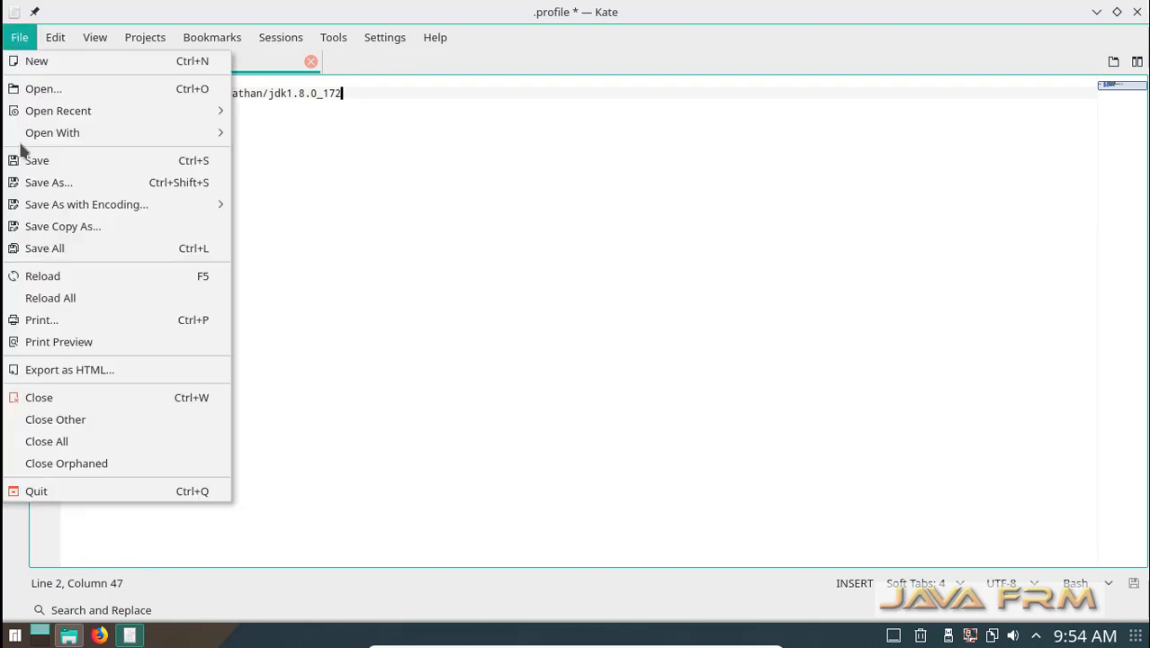
click(27, 162)
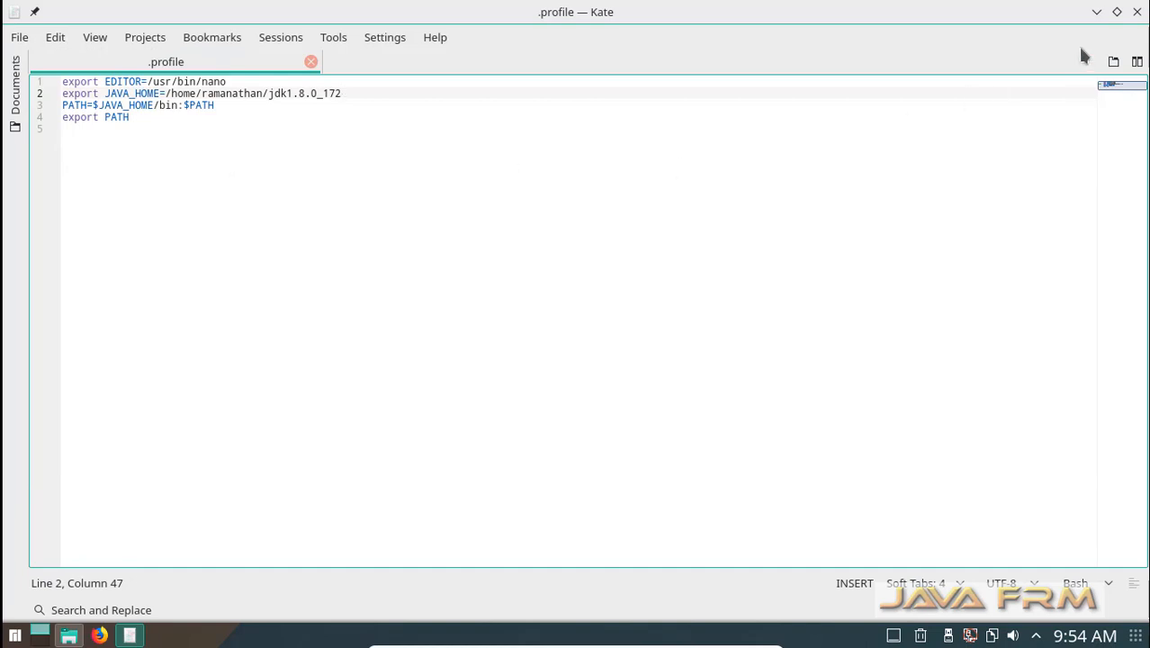
- Close Kate and open a terminal in the home folder via Dolphin's Actions menu
click(1138, 12)
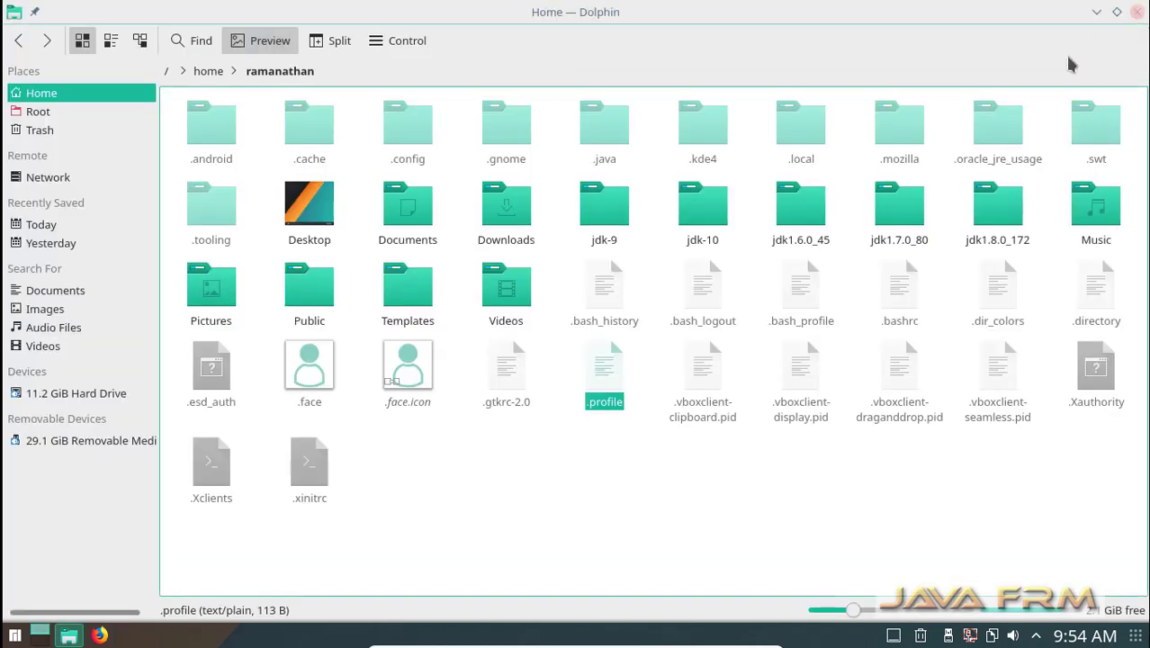
click(428, 461)
right_click(428, 461)
mouse_move(469, 359)
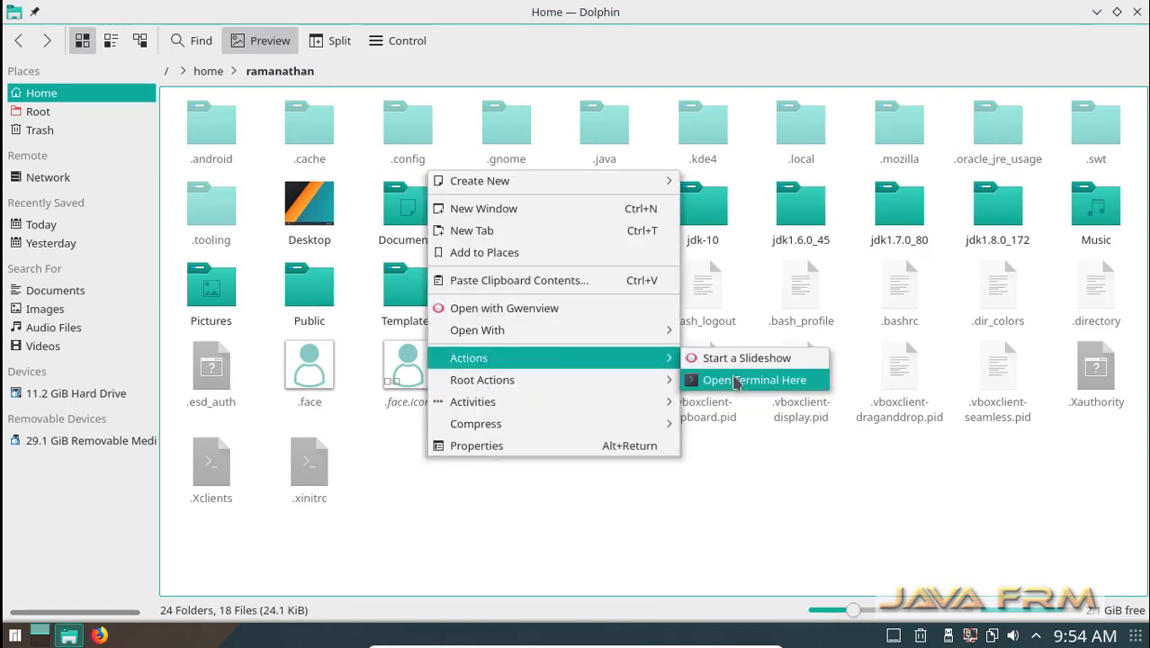
click(731, 380)
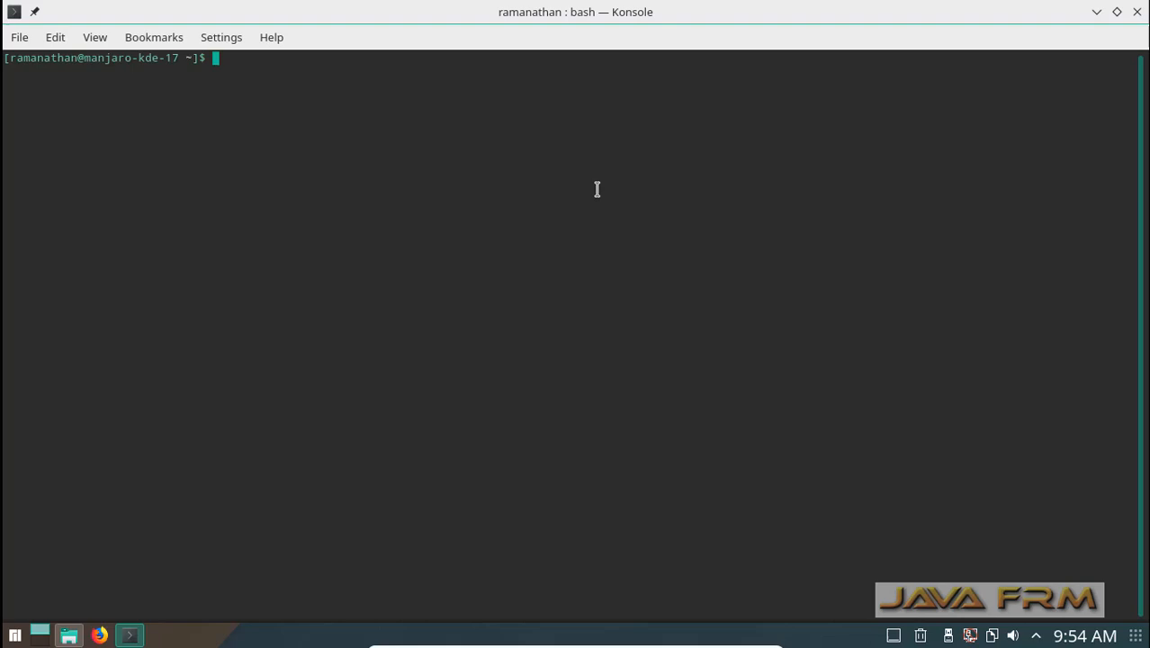
- Enlarge the terminal text, run 'source .profile' and 'java -version' to confirm 1.8.0_172, then minimize Konsole
key(ctrl+plus)
key(ctrl+plus)
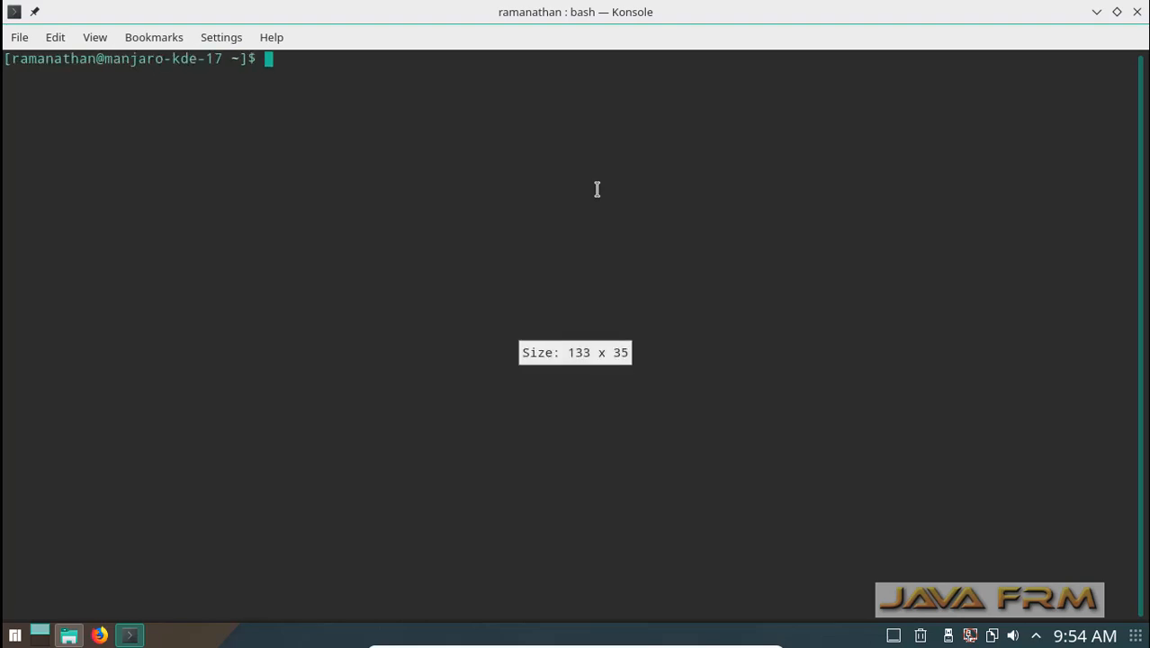
text(source )
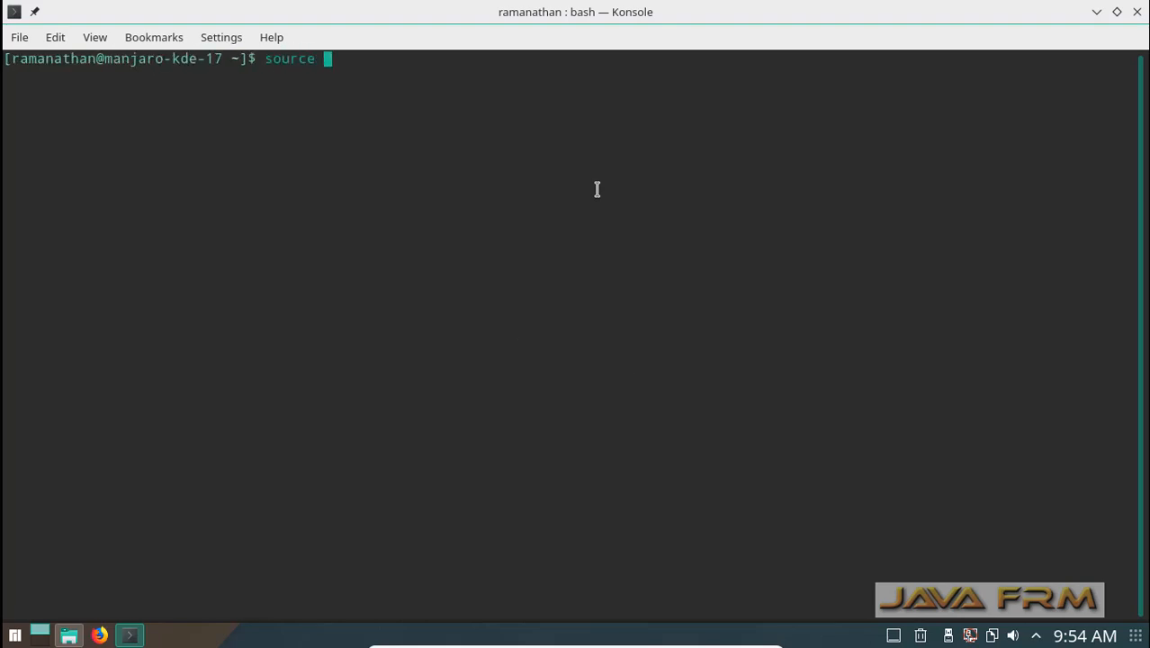
text(.profile)
key(Return)
text(jav)
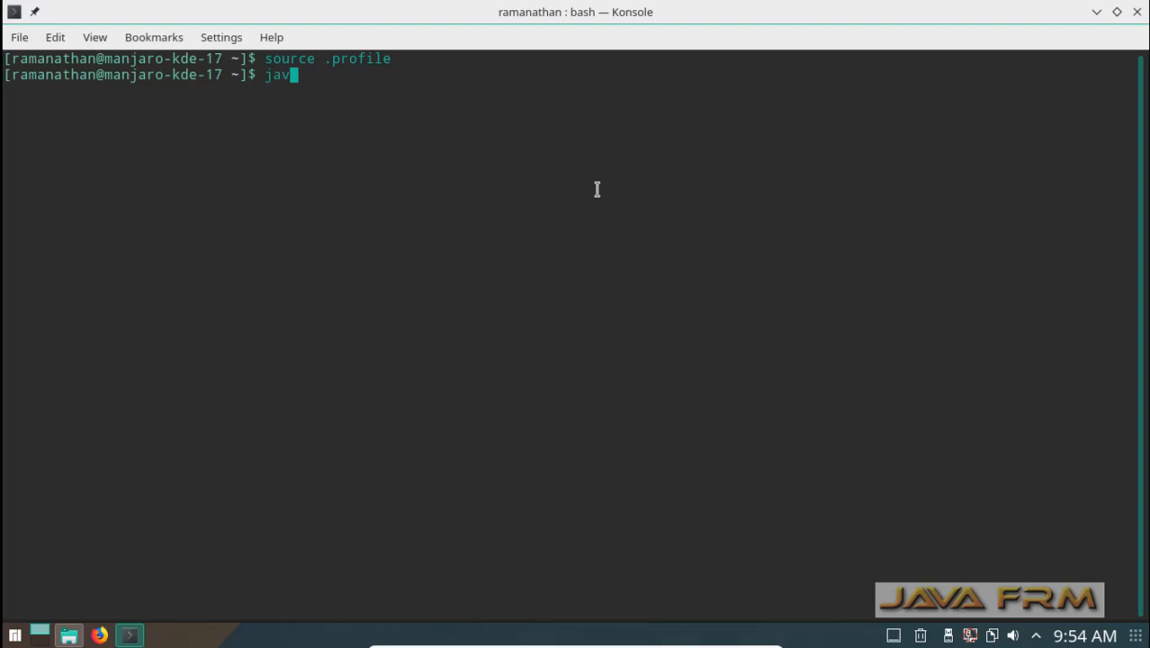
text(a -version)
key(Return)
click(1096, 12)
- Navigate the removable drive to ApplicationServers/Wildfly and open wildfly-10.1.0.Final.tar.gz in Ark
click(90, 440)
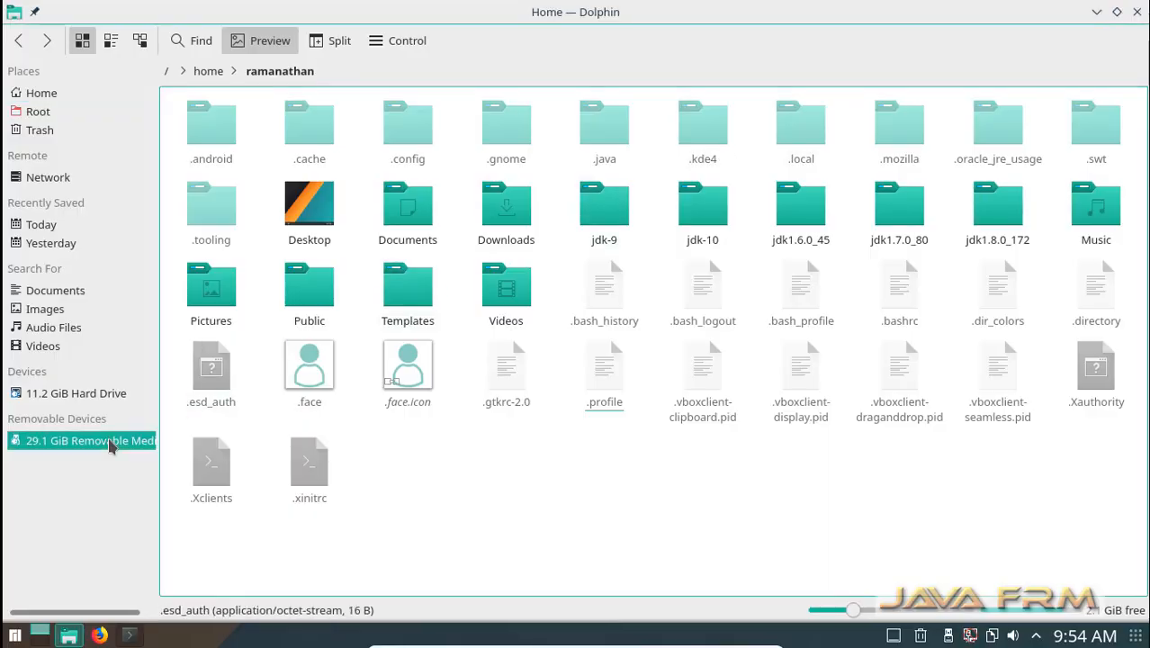
click(408, 126)
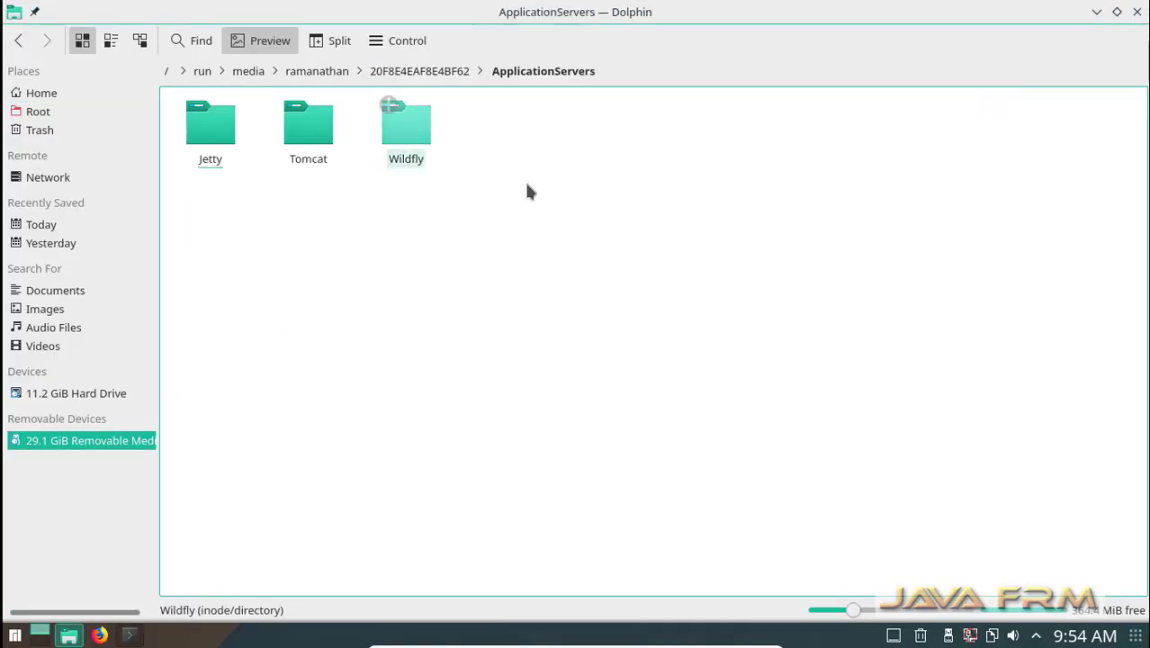
click(412, 138)
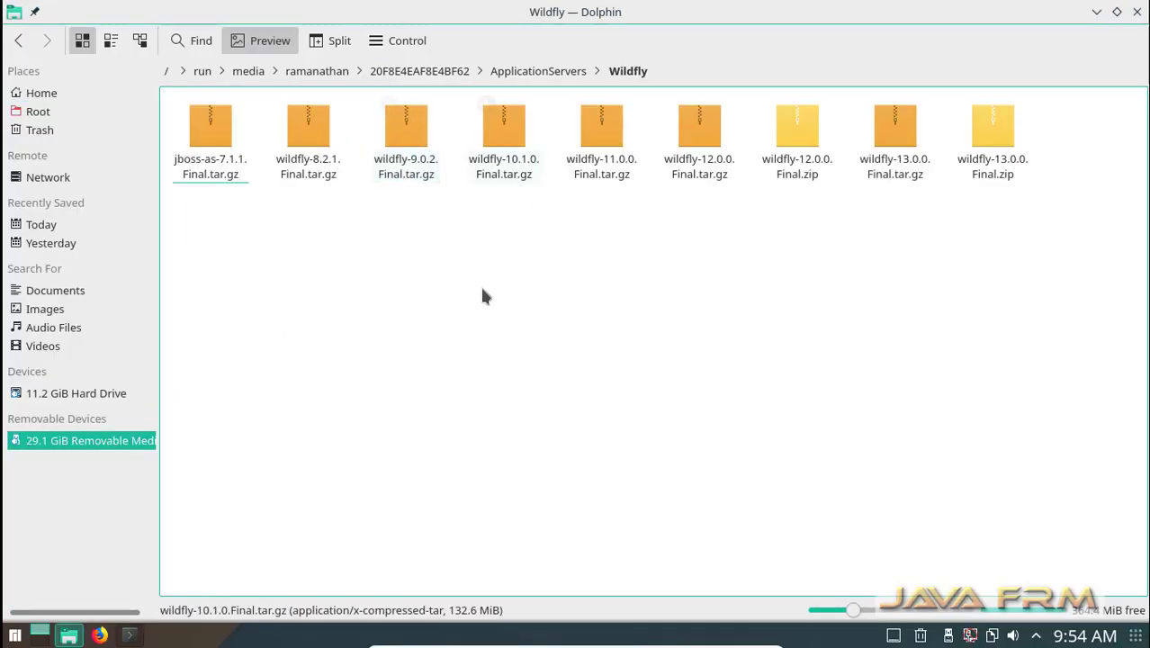
click(510, 134)
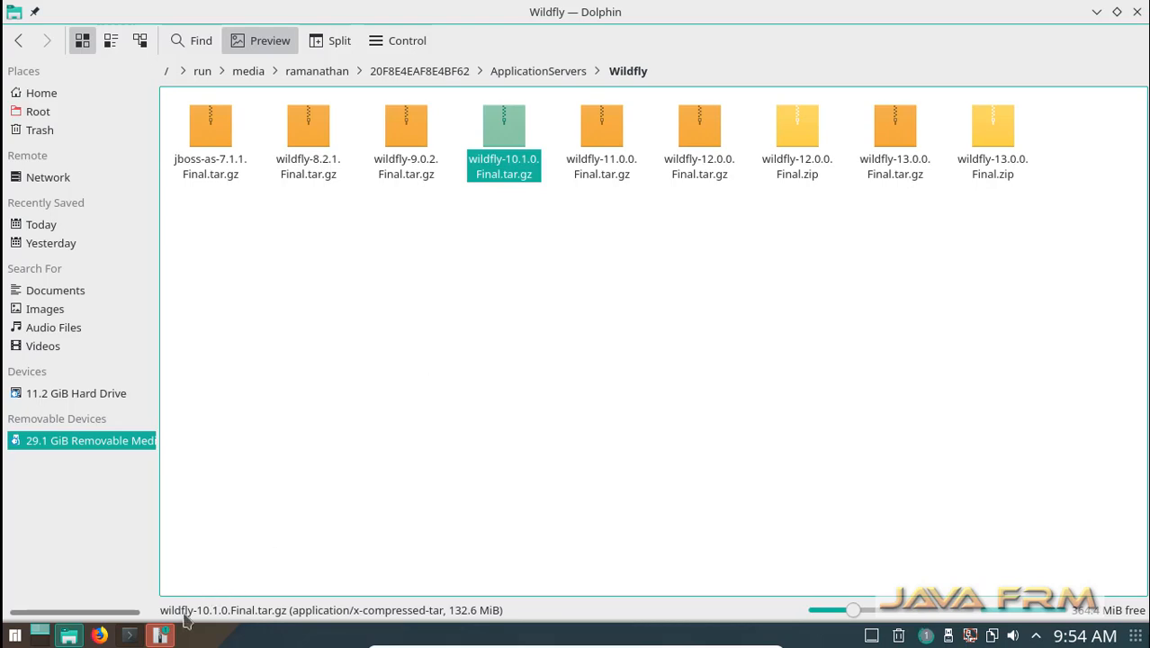
- Extract all files of the archive into the Home folder and dismiss the finished notification
click(162, 637)
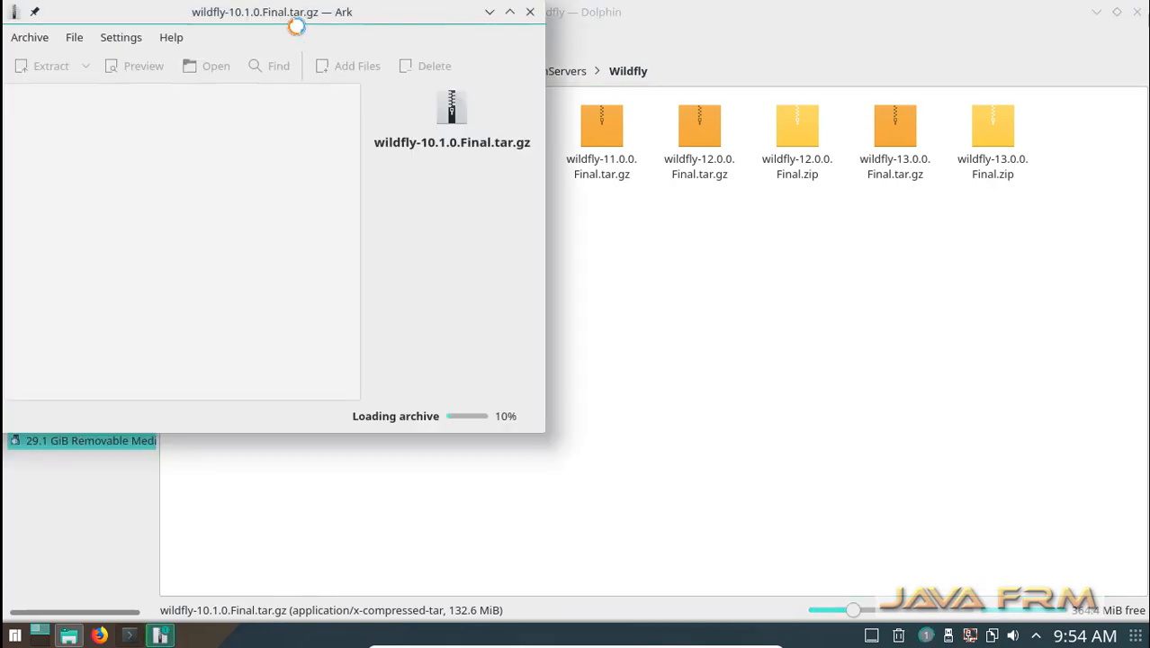
drag(297, 24, 594, 52)
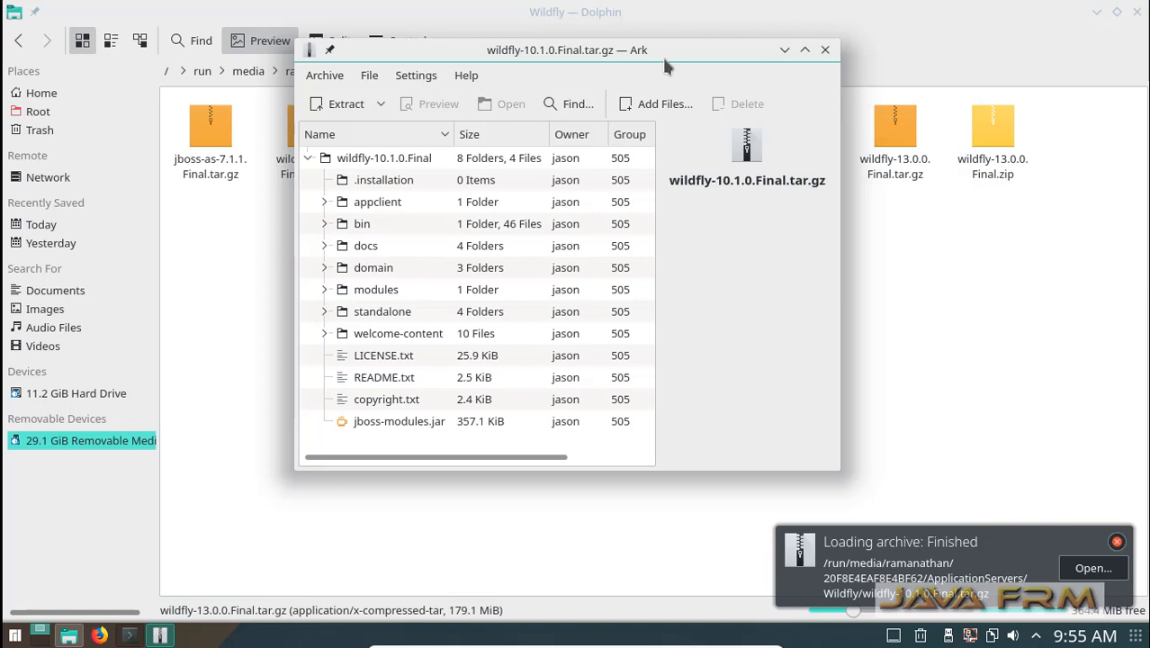
click(335, 105)
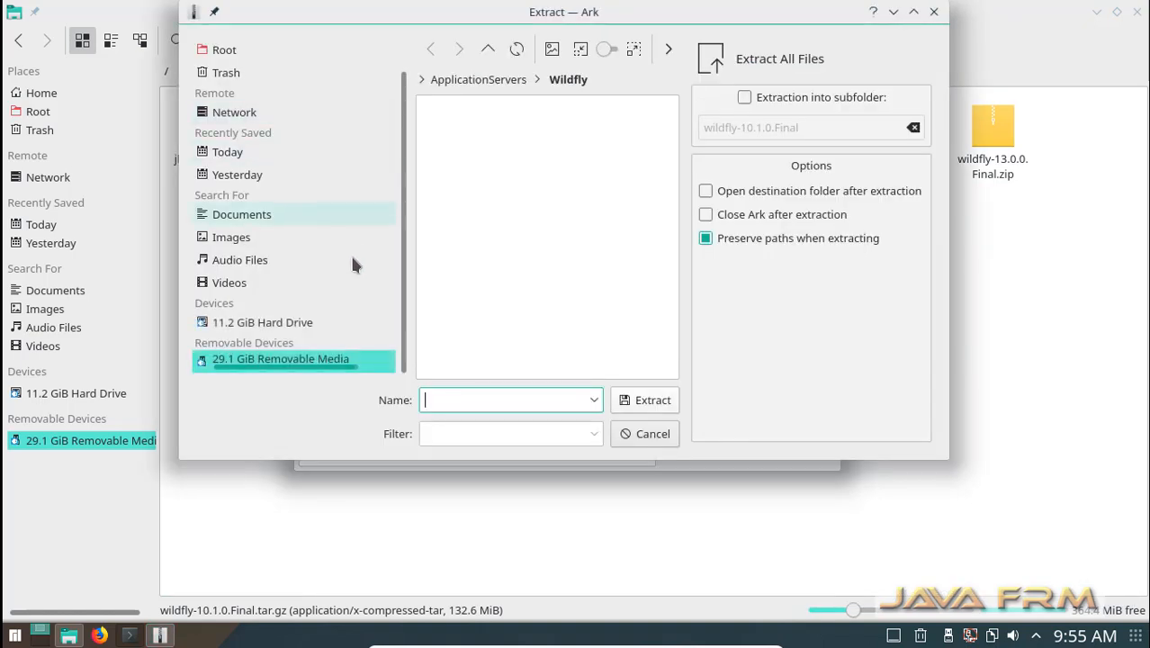
scroll(346, 252, up, 2)
click(237, 70)
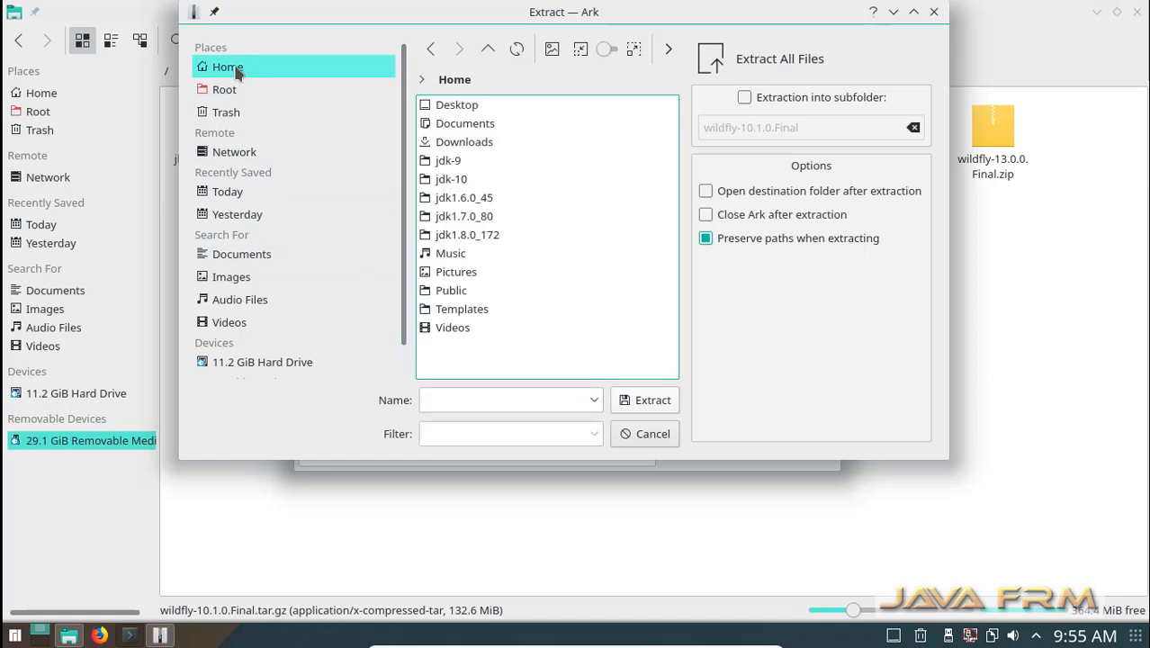
click(646, 401)
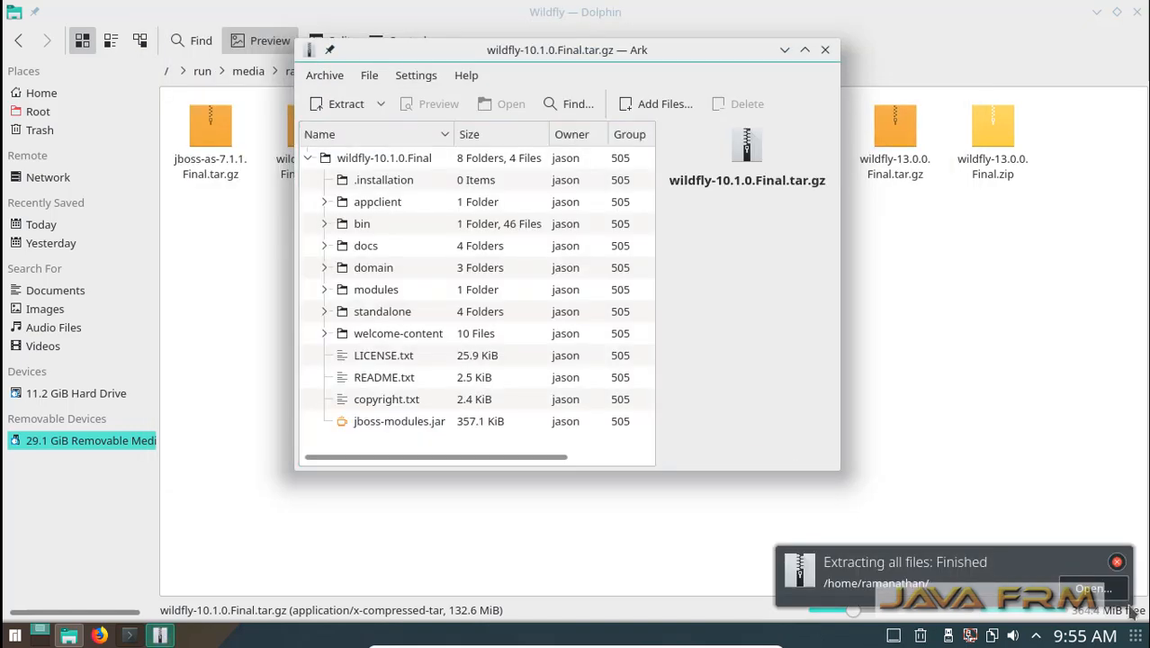
click(1117, 561)
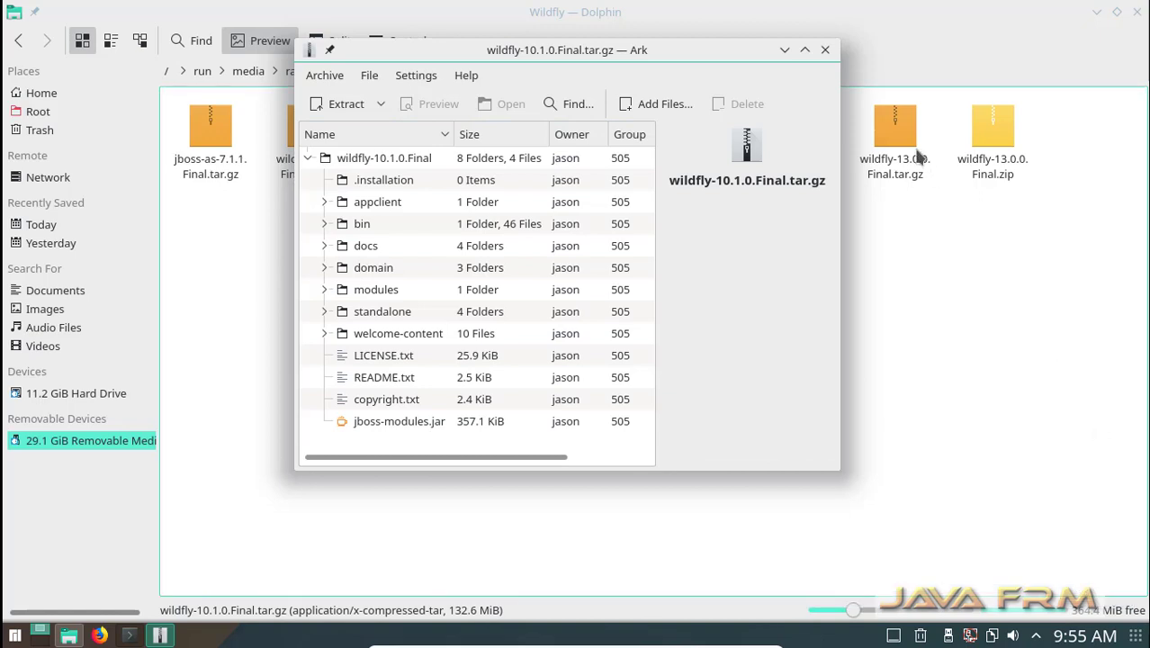
- Close Ark and browse into wildfly-10.1.0.Final/bin from the home folder
click(825, 50)
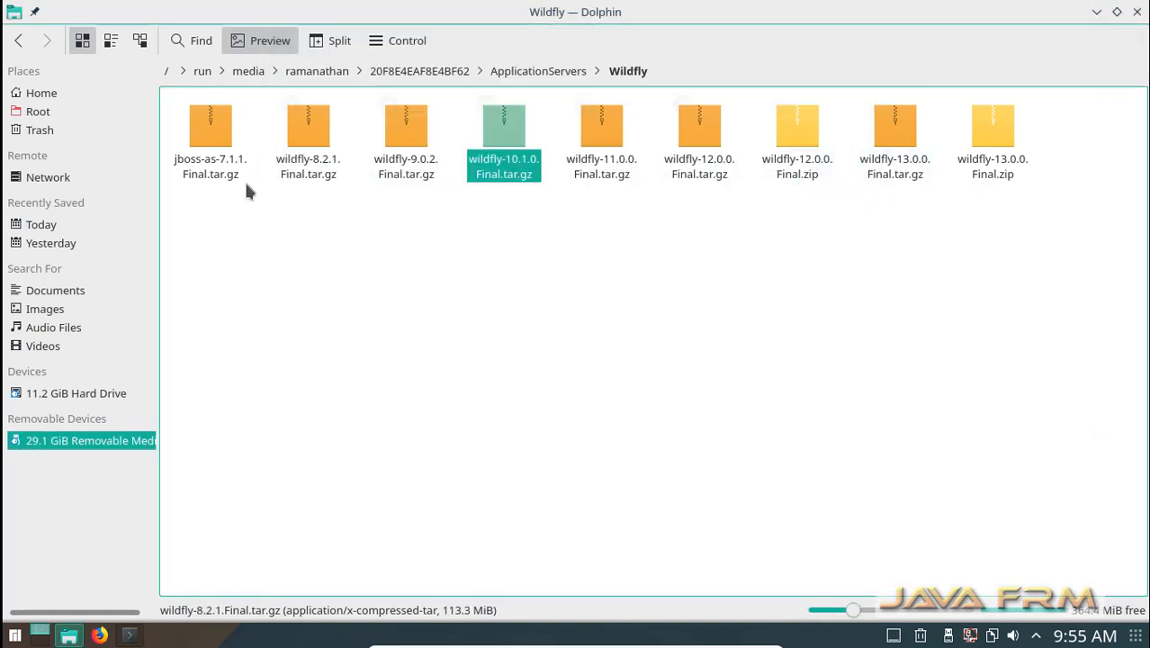
click(42, 92)
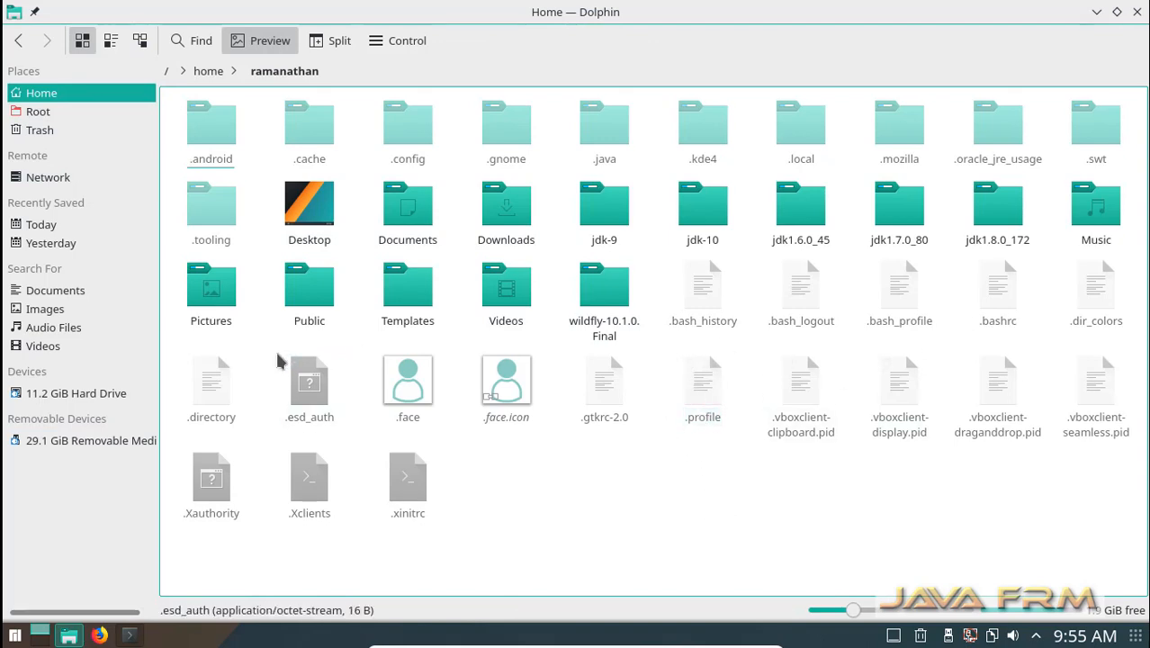
click(589, 300)
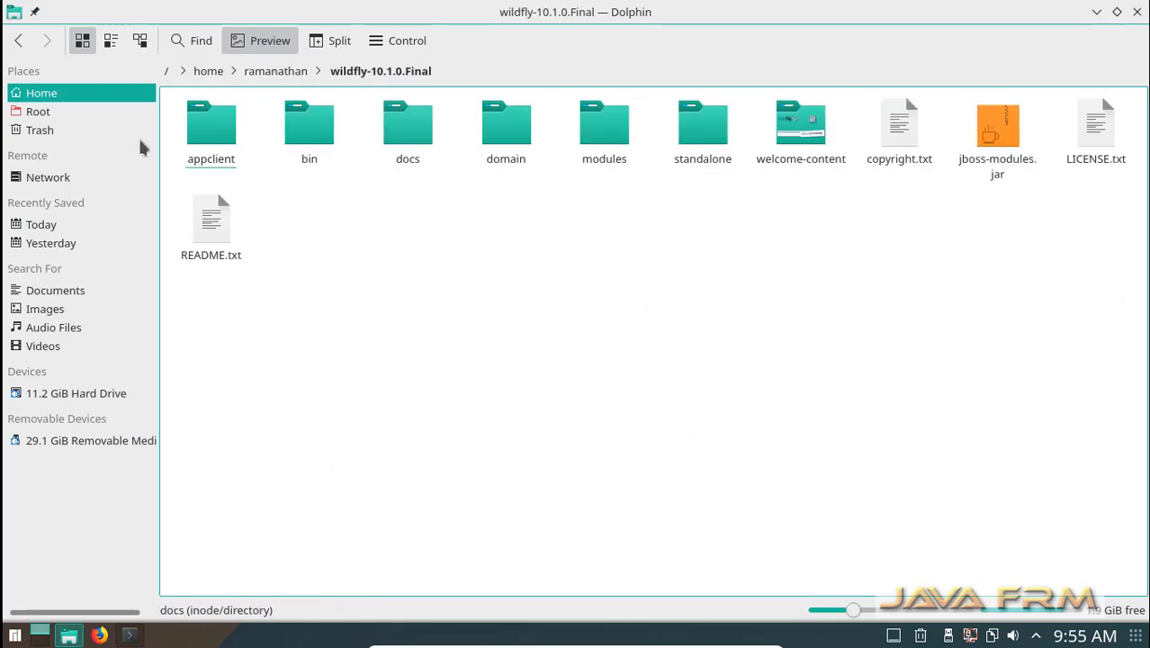
click(311, 126)
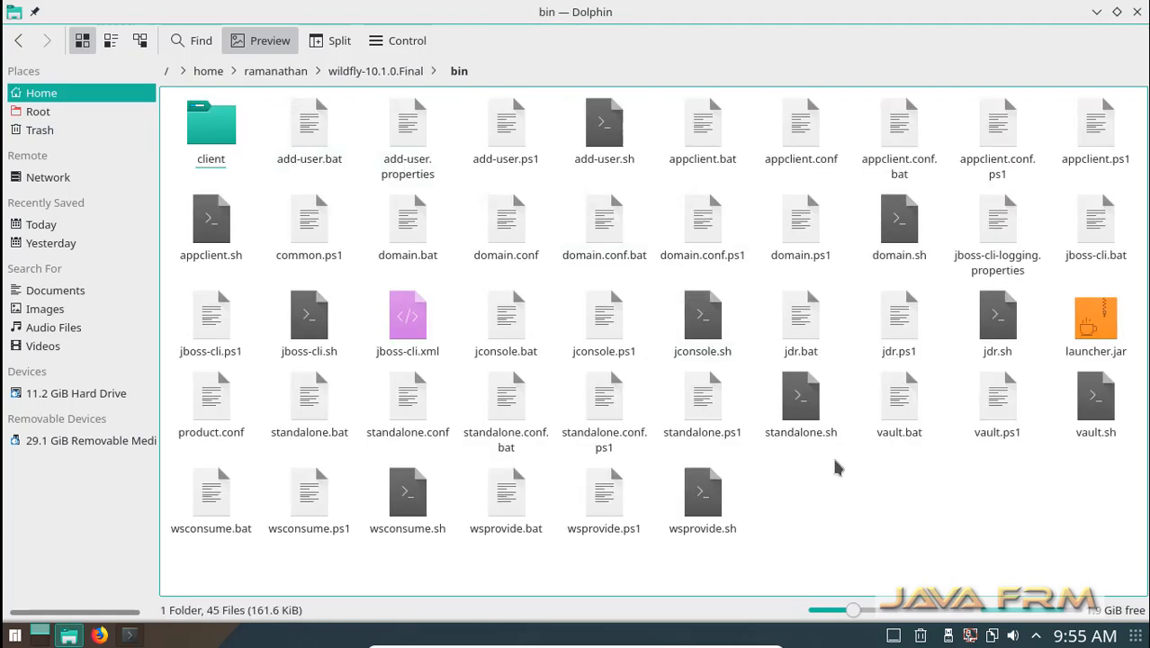
mouse_move(604, 126)
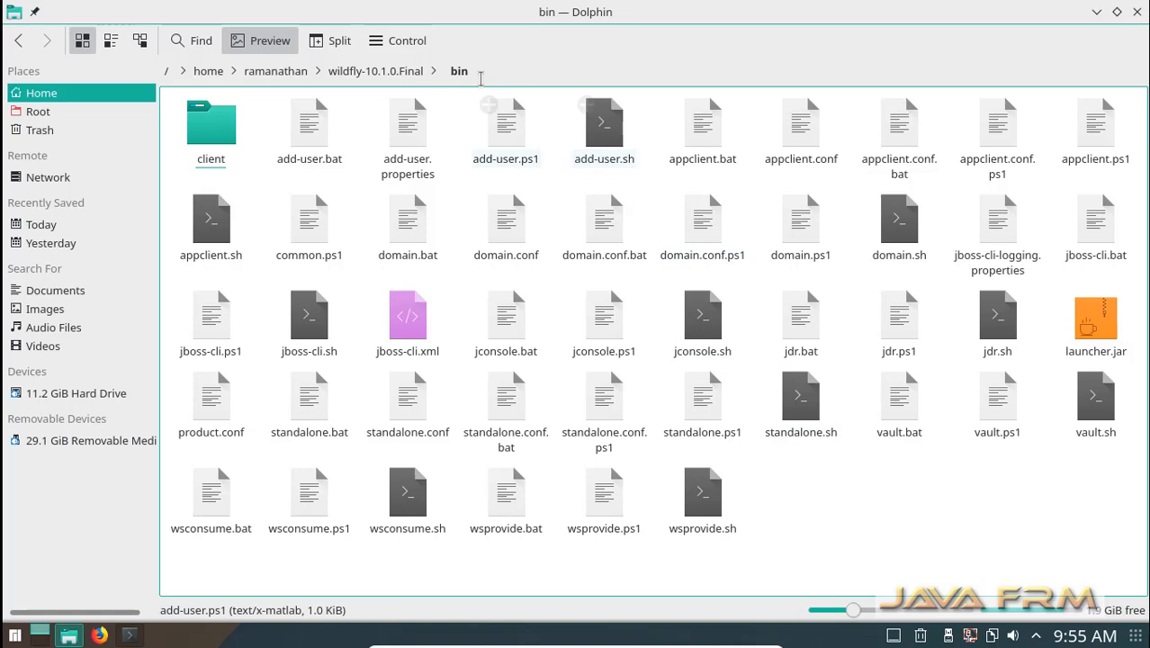
- Select the bin folder's full path in the location bar and copy it
click(480, 72)
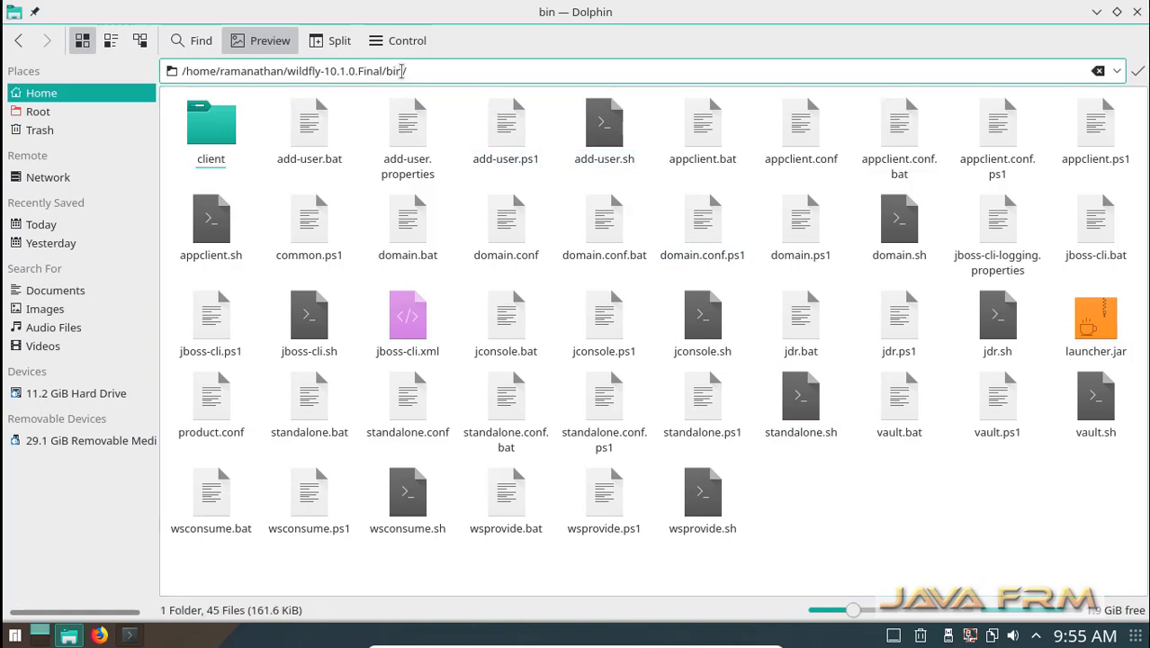
drag(406, 71, 75, 99)
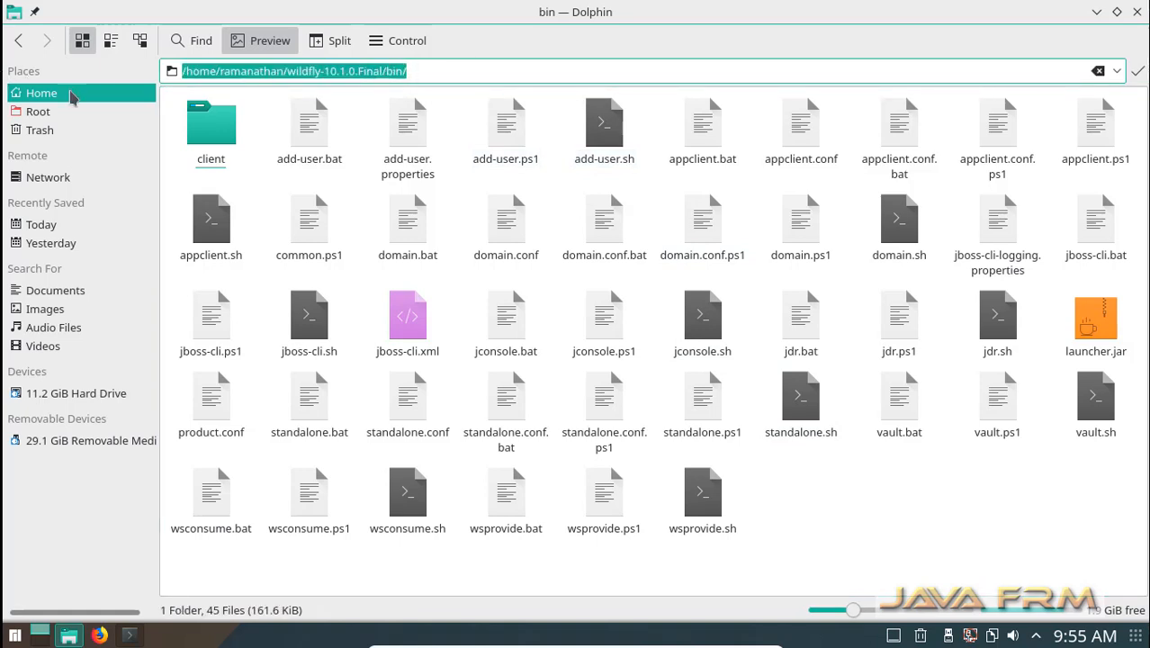
right_click(335, 71)
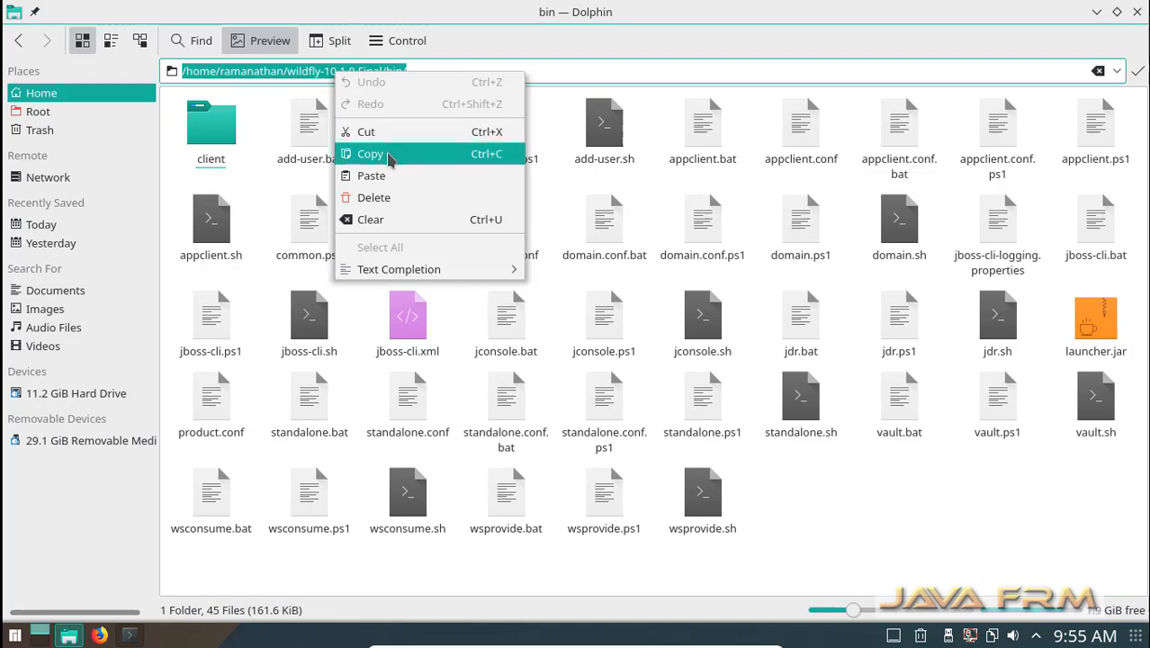
click(389, 152)
- Change directory to the pasted WildFly bin path in the terminal and list its files
click(129, 636)
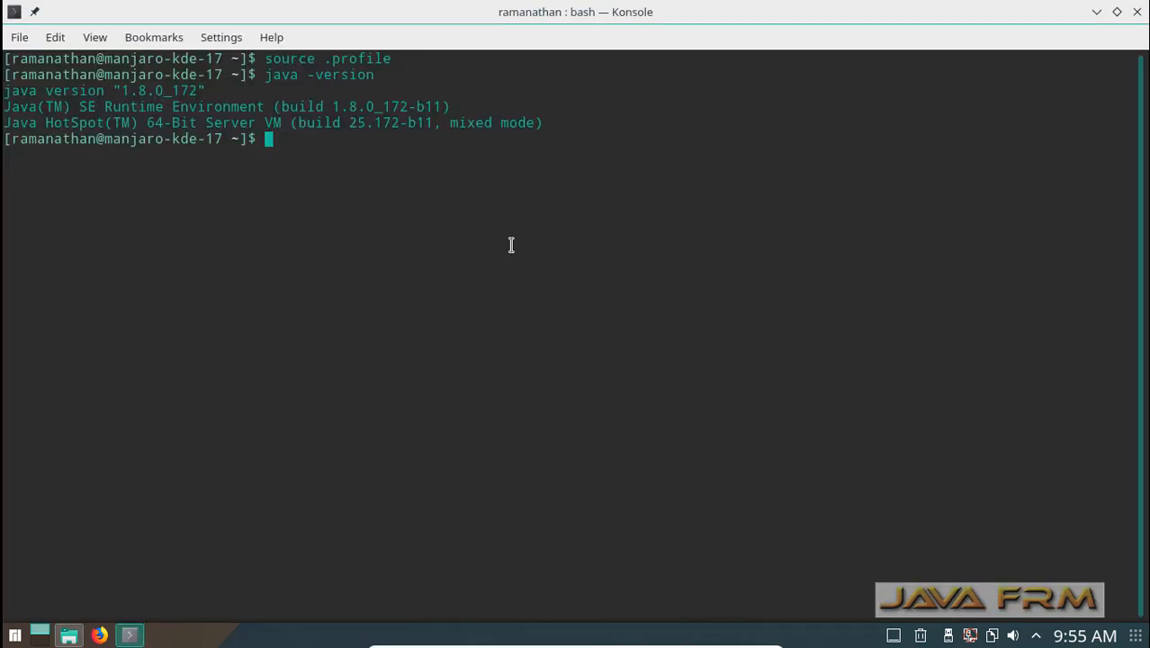
text(cd)
key(ctrl+shift+v)
key(Return)
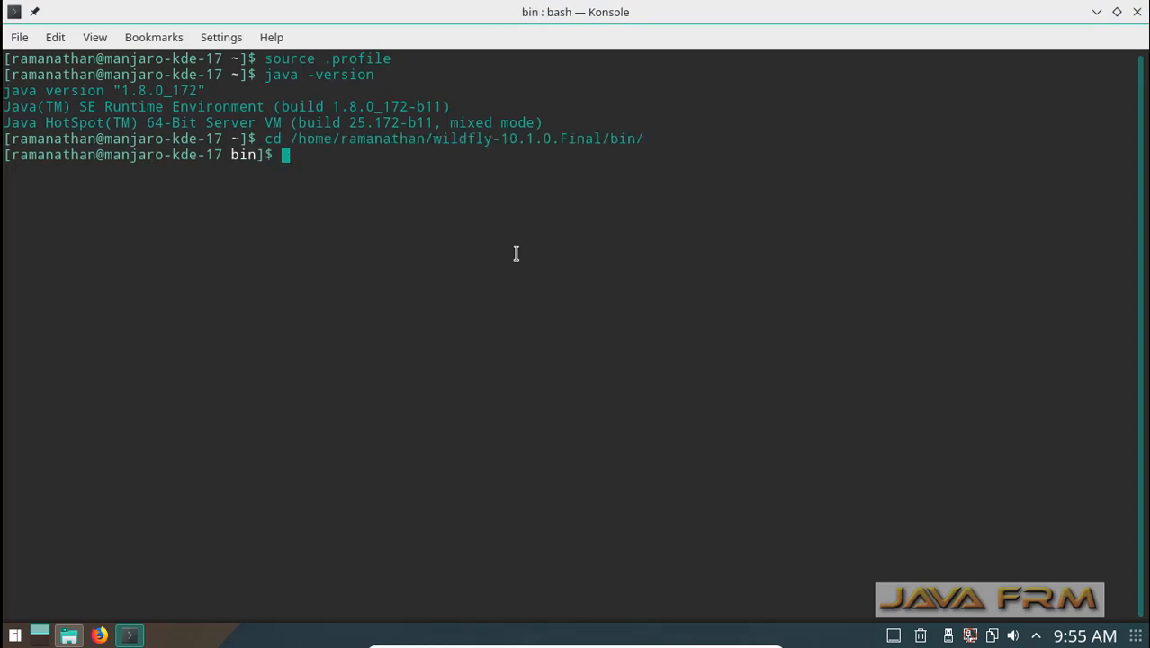
text(clear)
key(Return)
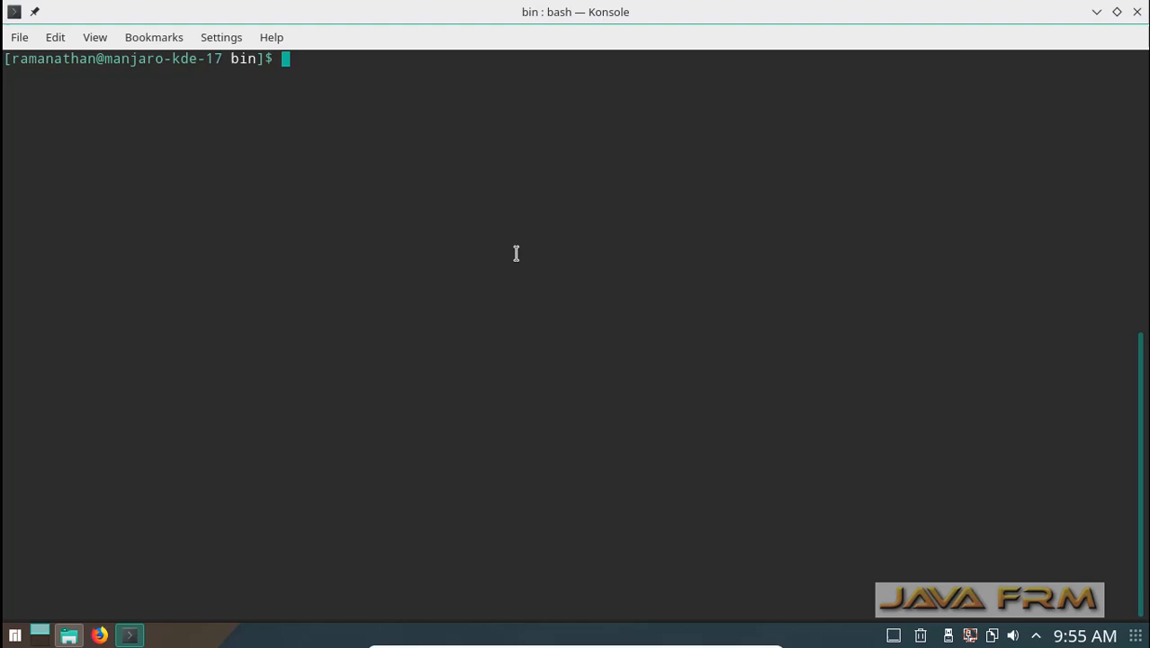
text(ls)
key(Return)
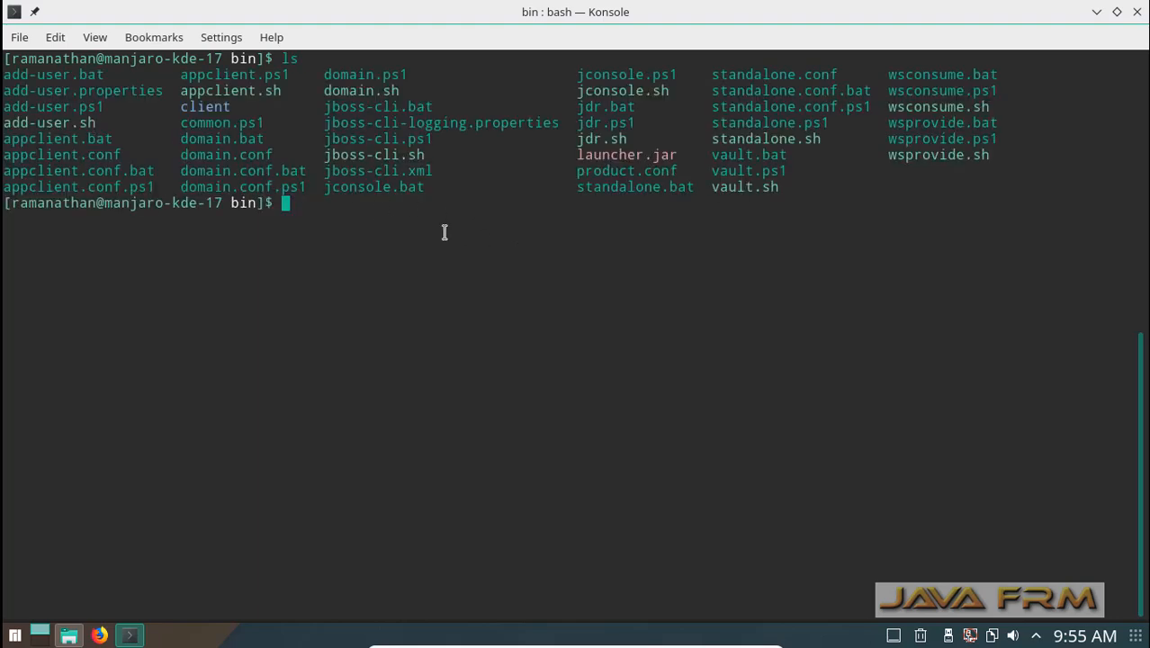
text(clear)
- Clear the screen and run ./add-user.sh using Tab completion
key(Return)
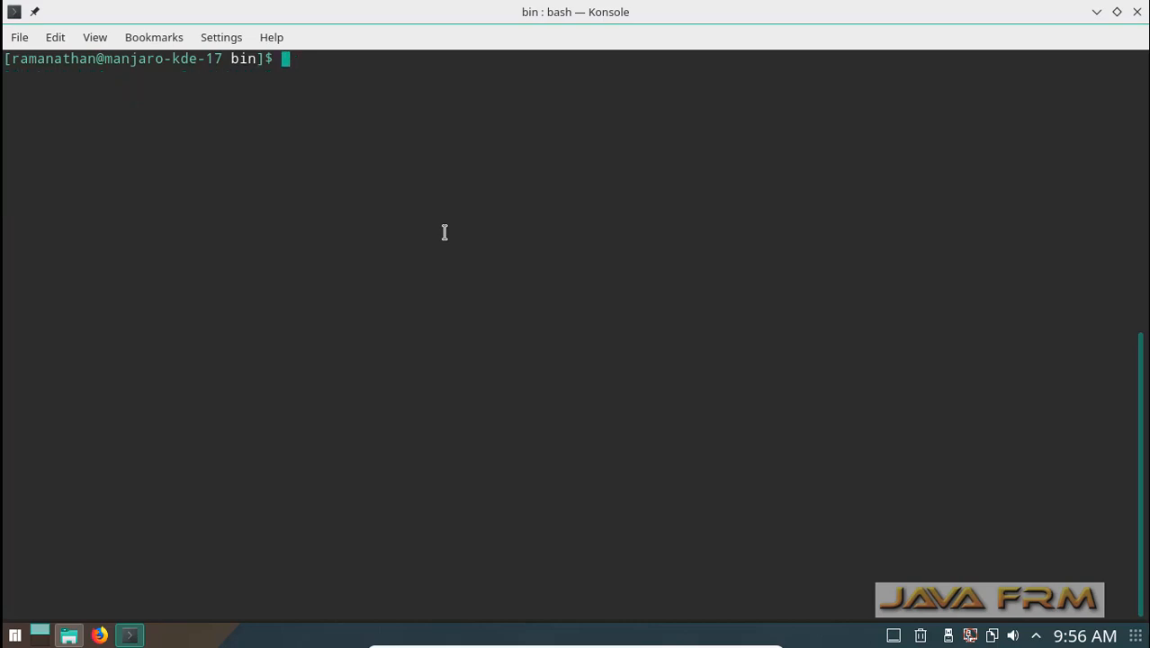
text(./add)
key(Tab)
key(Return)
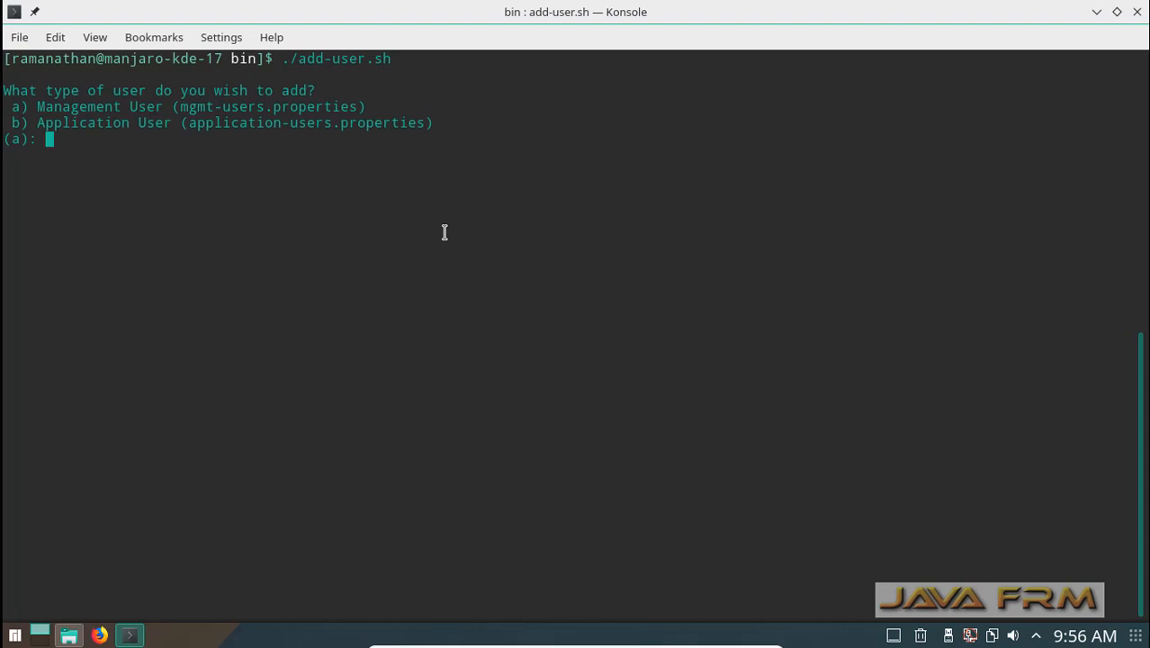
- Add management user 'wildfly' with a password, no groups, confirmed for server-to-server connections
key(Return)
text(wild)
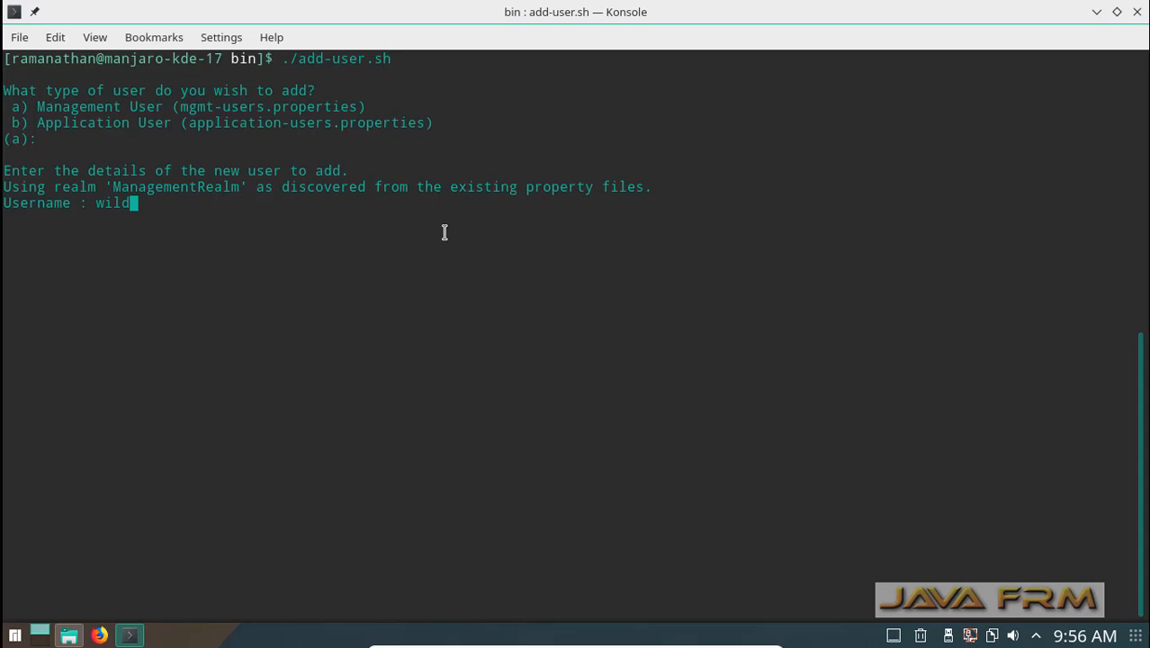
text(fly)
key(Return)
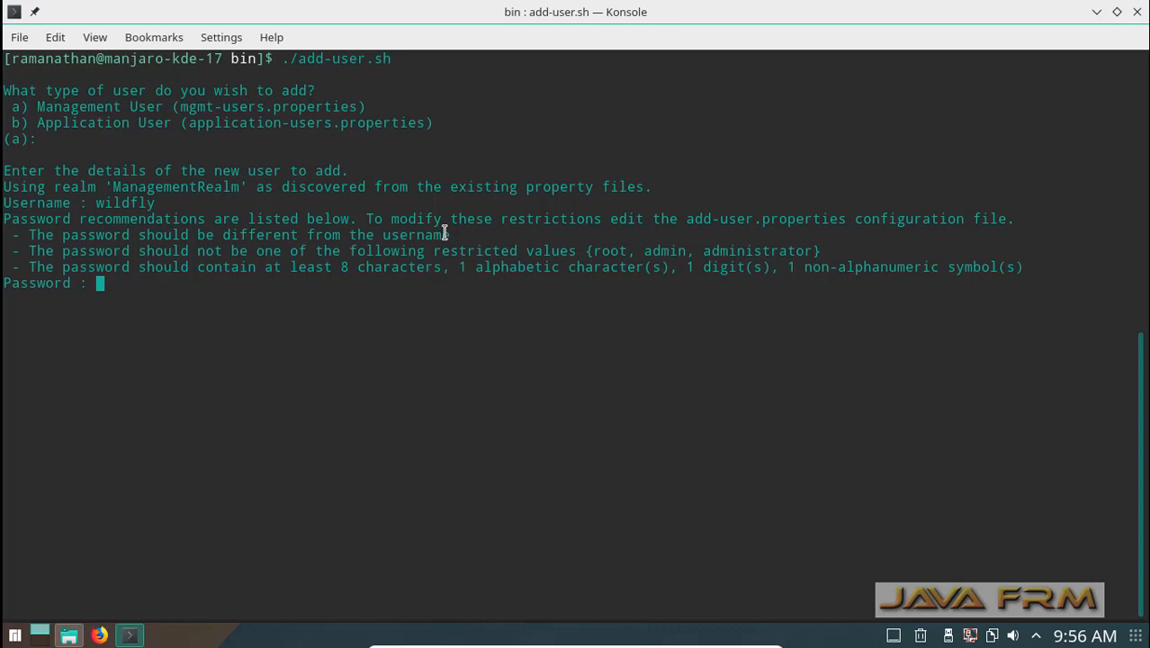
key(Return)
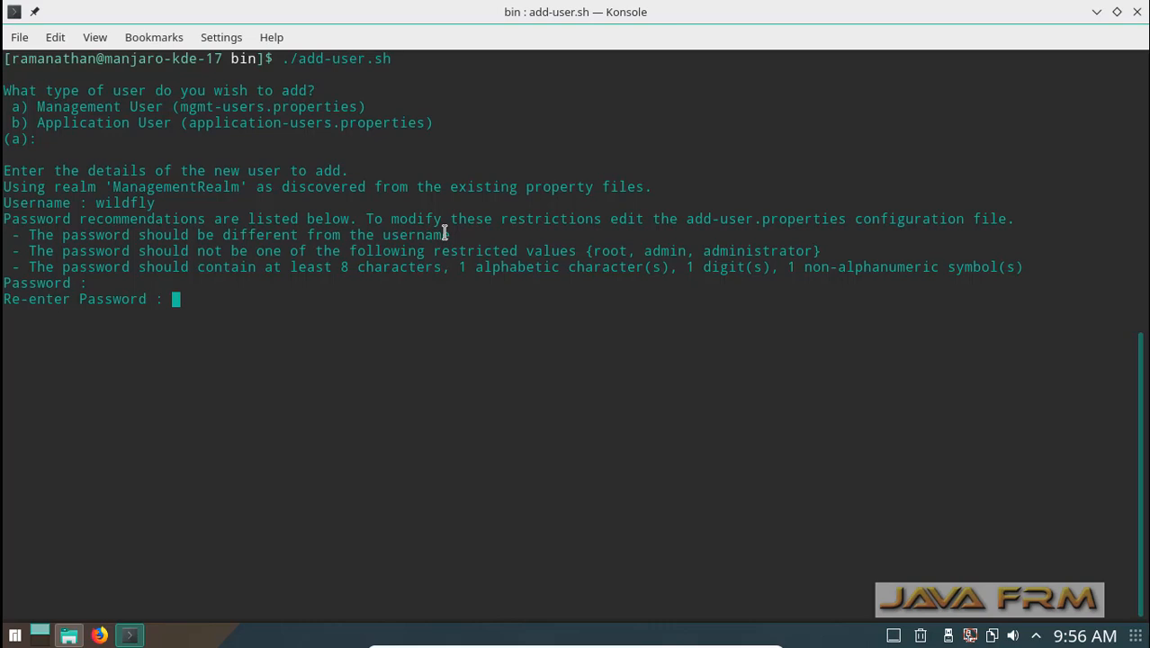
key(Return)
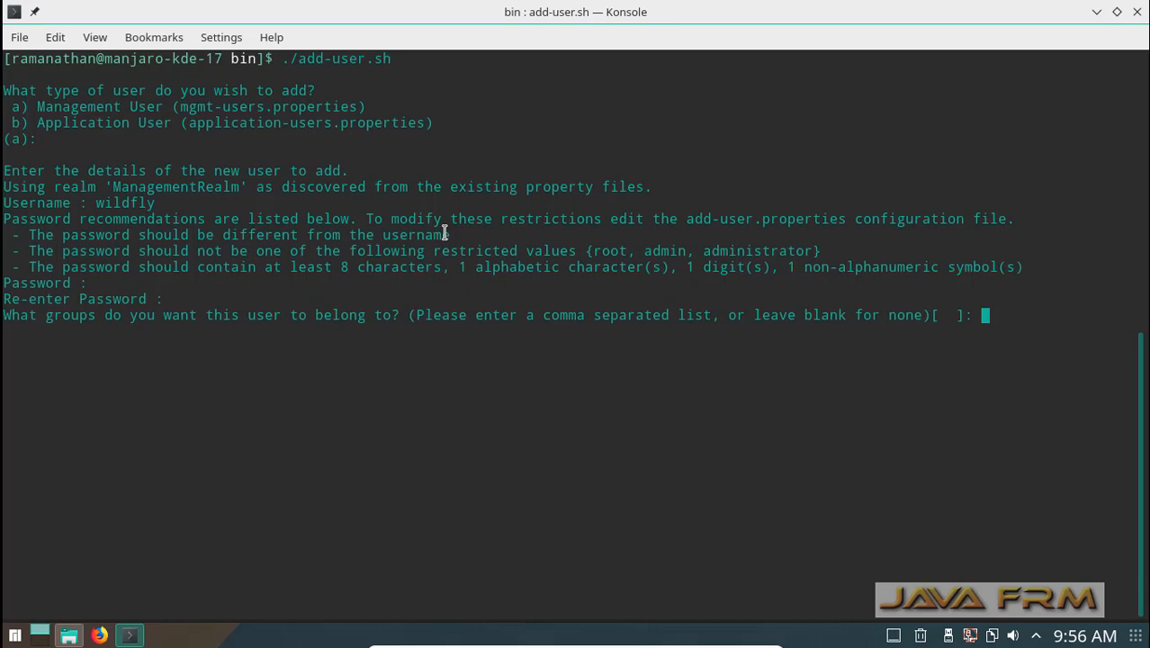
key(Return)
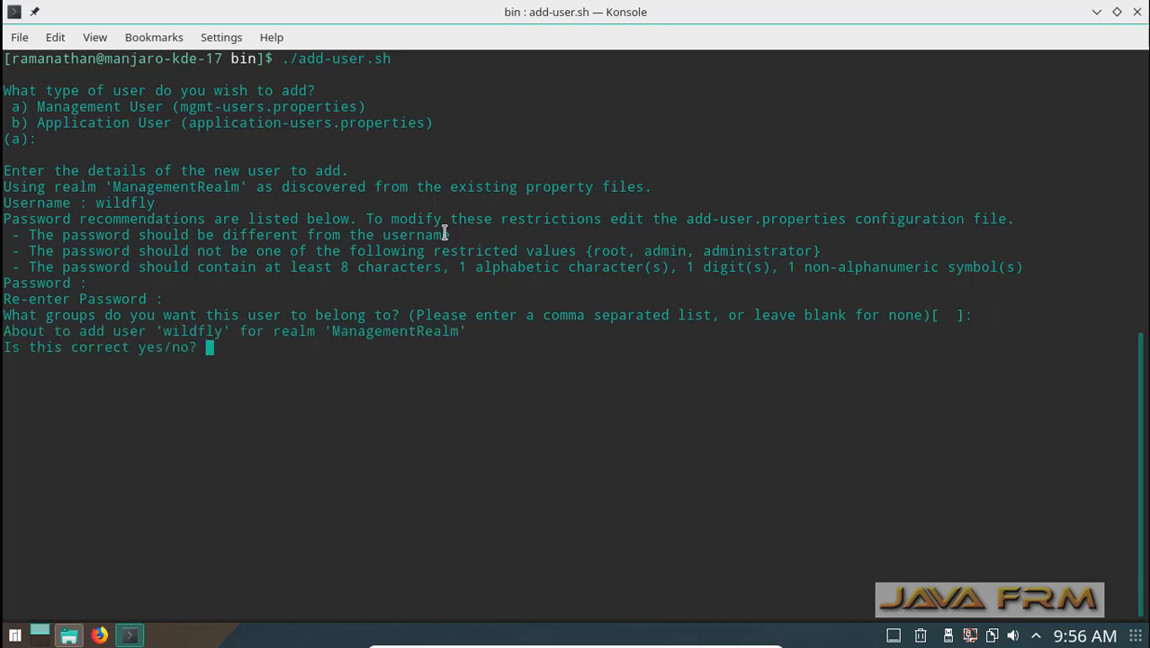
text(yes)
key(Return)
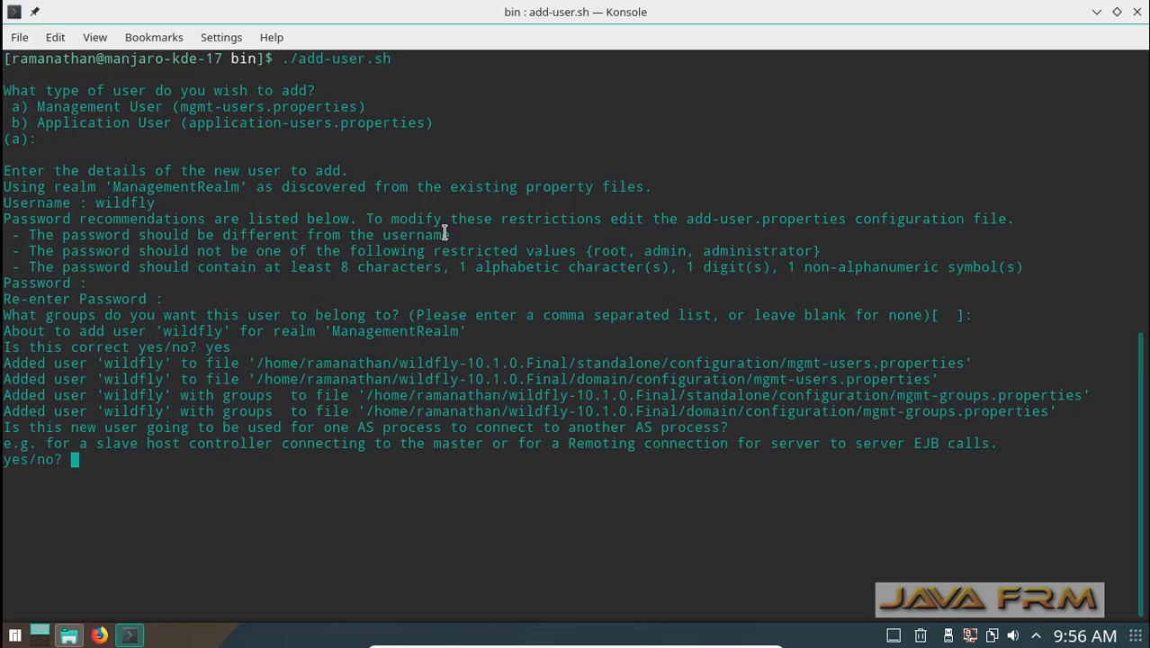
text(yes)
key(Return)
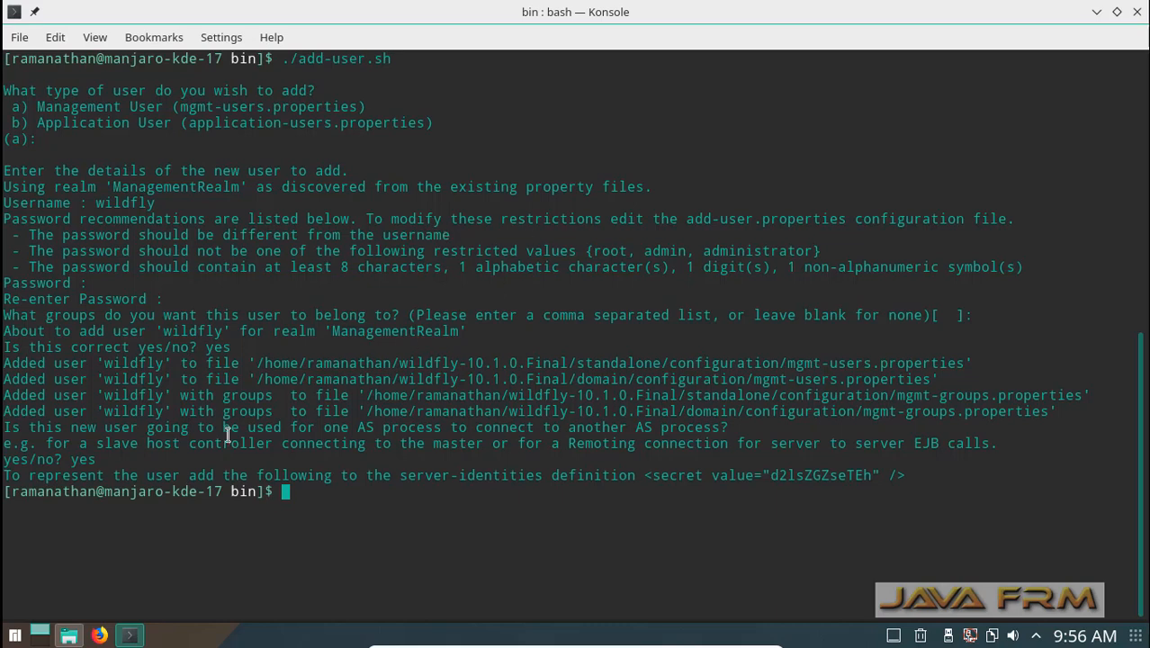
- Mark the secret definition line, clear the screen and list the bin folder again
drag(105, 476, 933, 469)
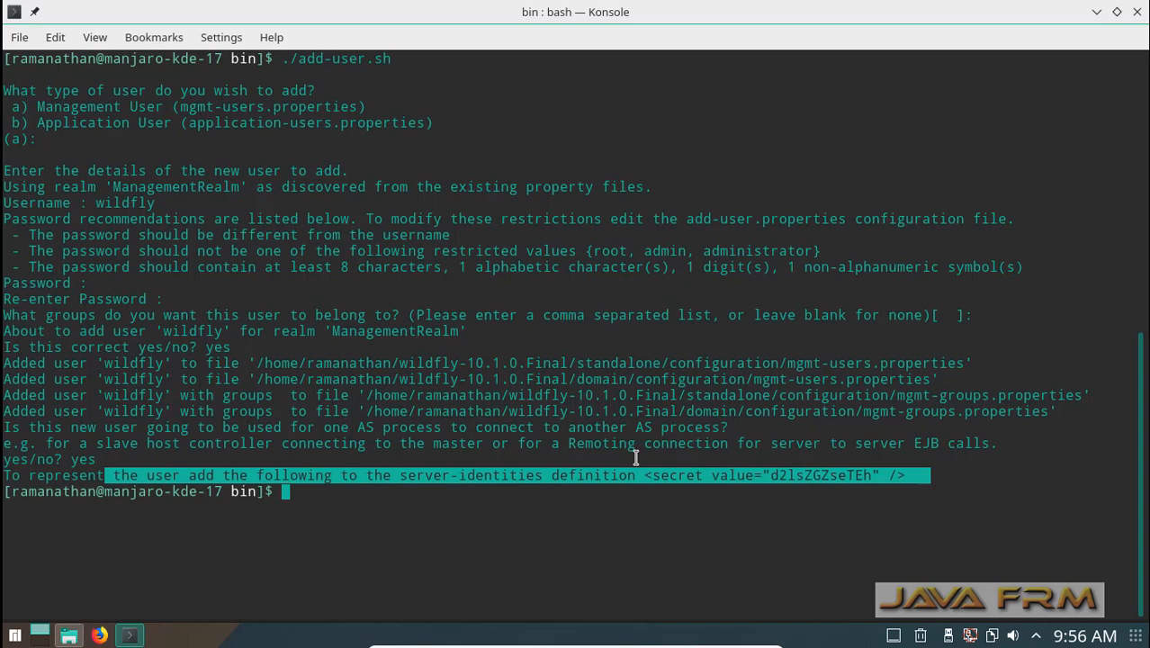
text(c)
text(lear)
key(Return)
text(ls)
key(Return)
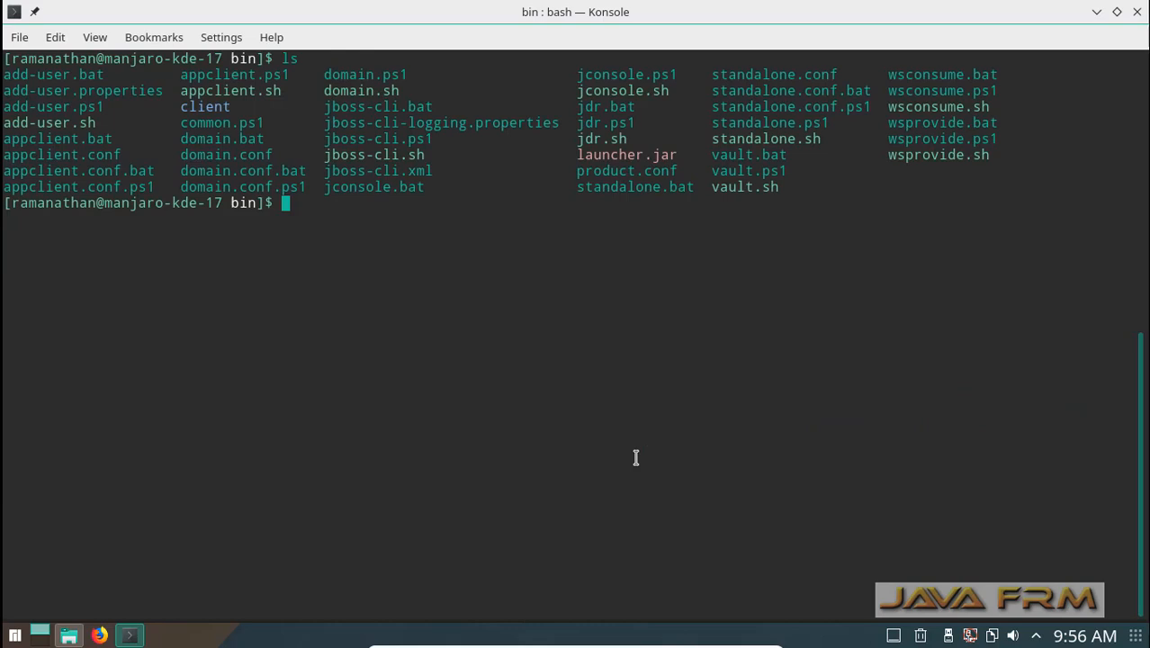
- Clear the terminal and launch ./standalone.sh with Tab completion to start the WildFly server
drag(711, 141, 836, 133)
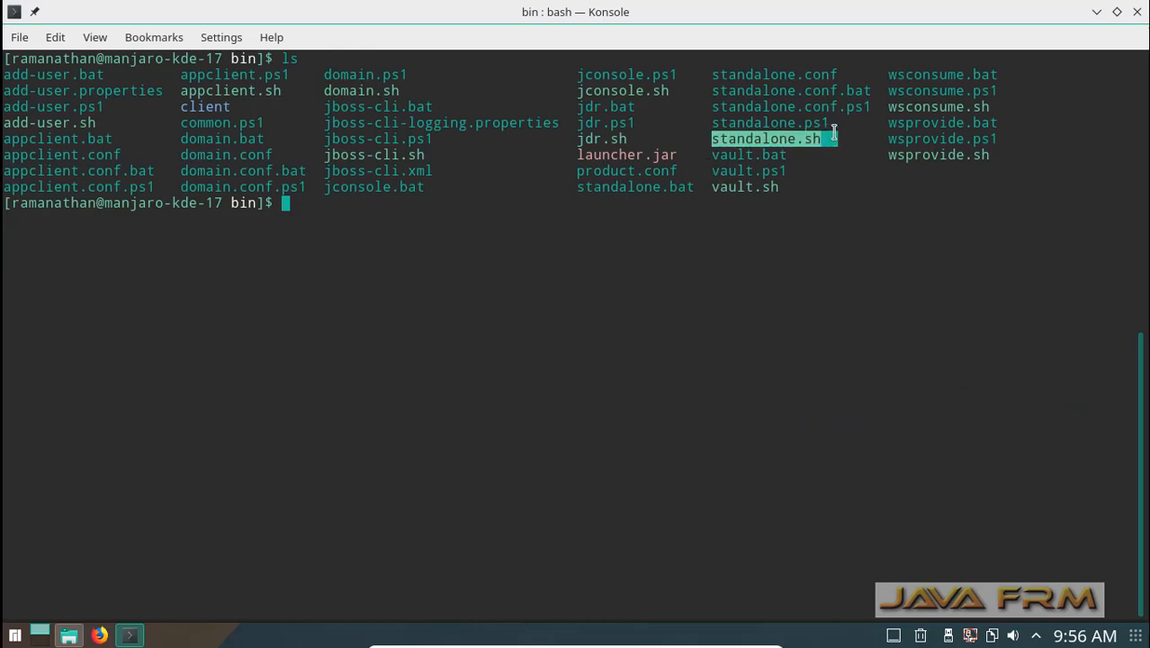
text(clear)
key(Return)
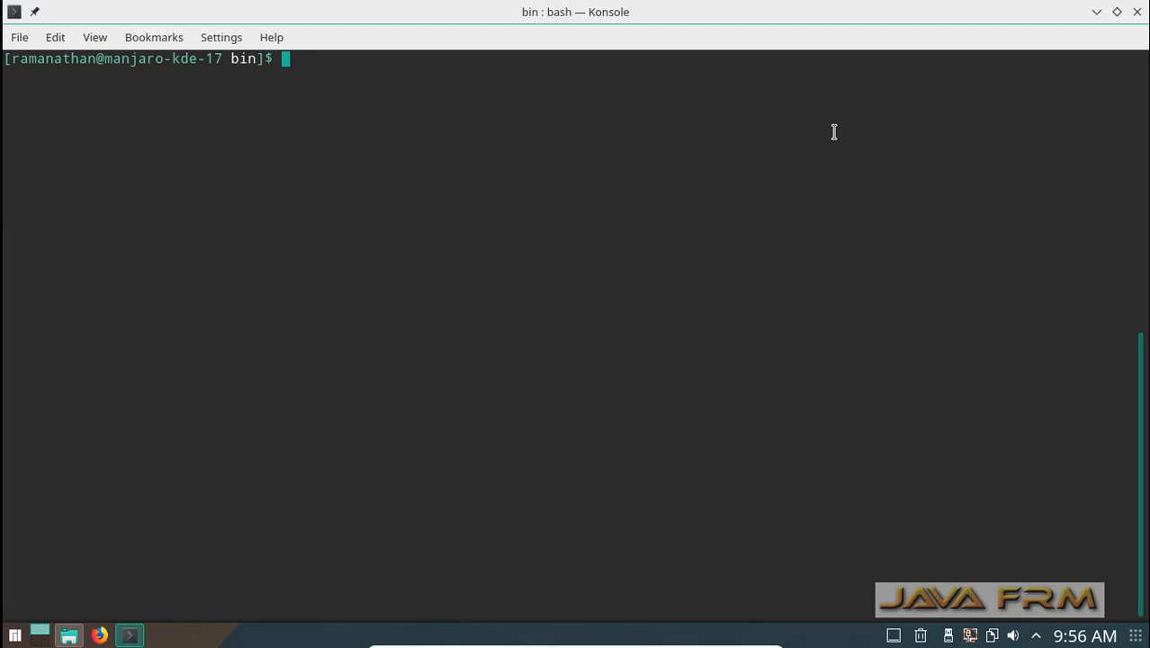
text(./stand)
key(Tab)
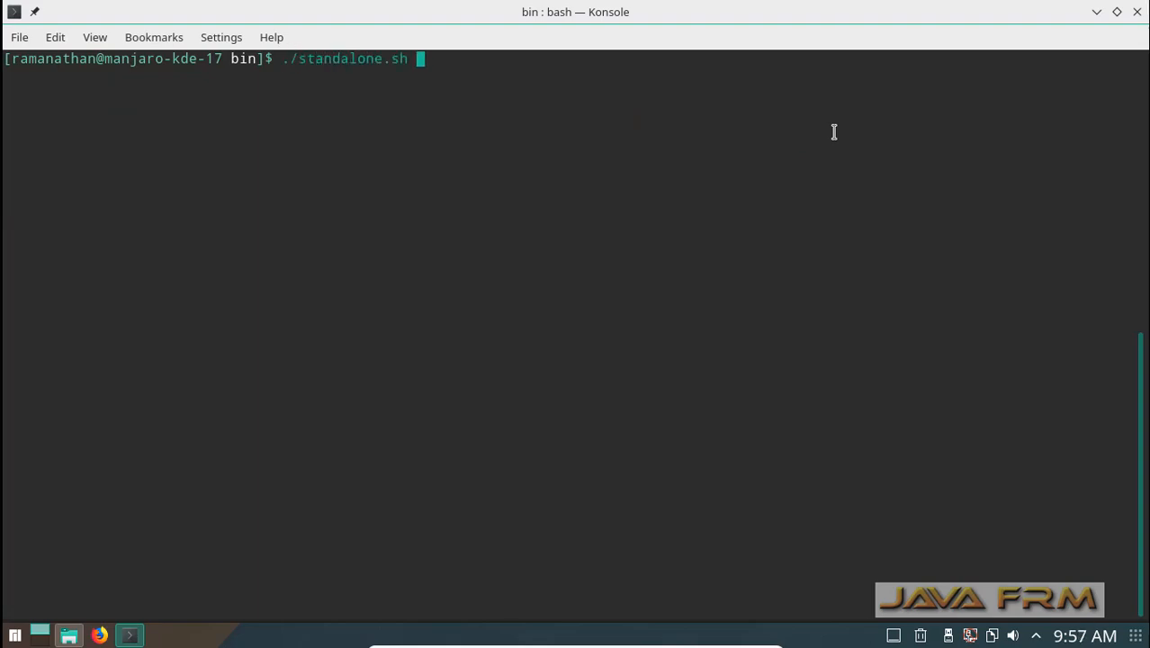
key(Return)
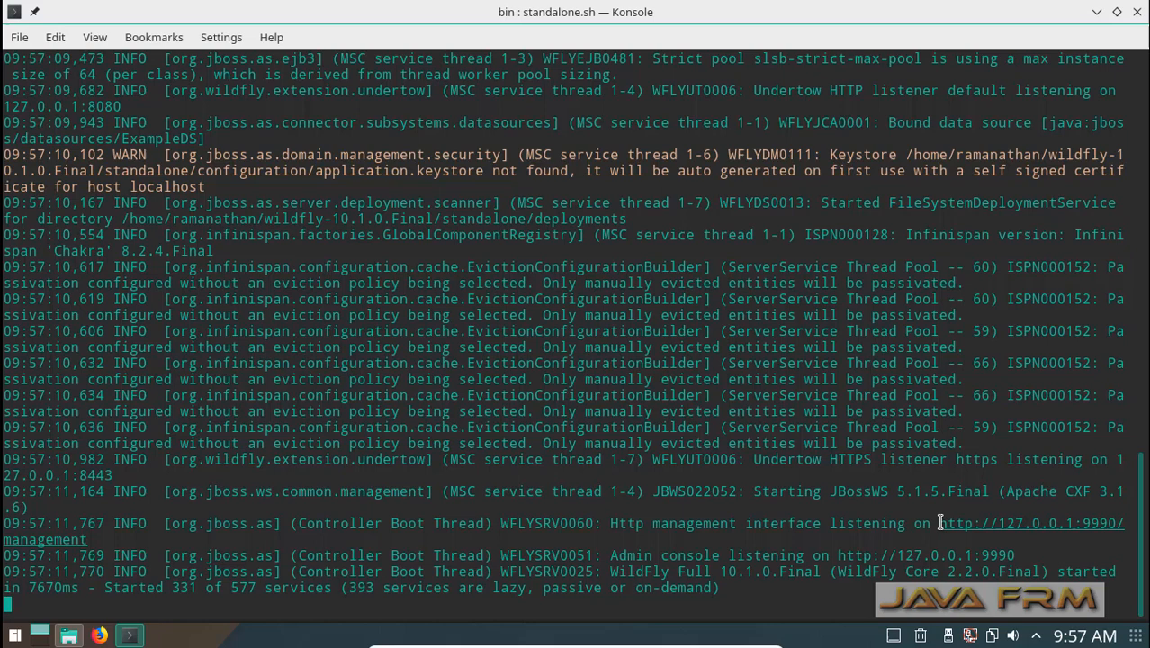
- Mark the management interface address in the startup log reporting port 9990
drag(942, 523, 1125, 523)
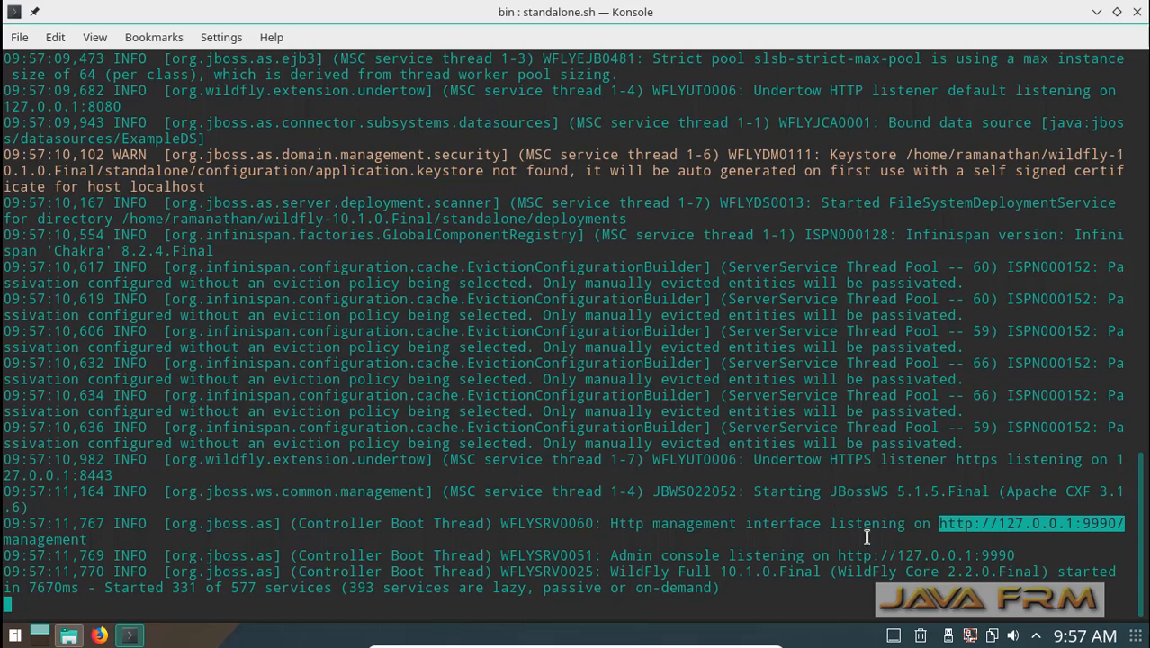
scroll(747, 552, up, 2)
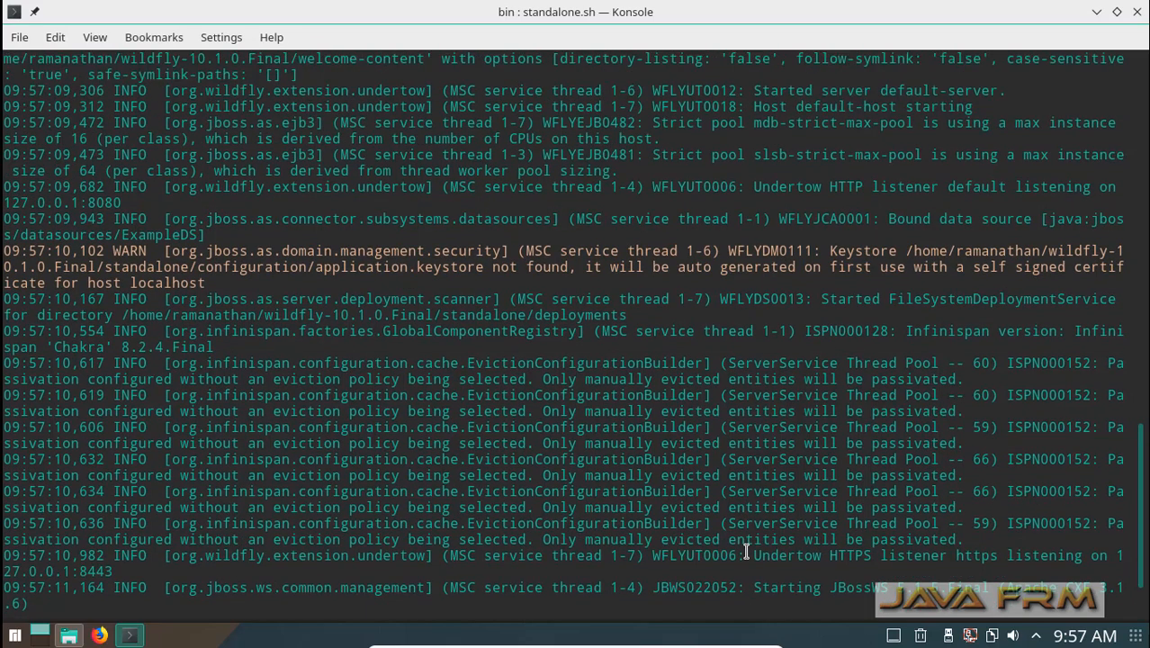
scroll(747, 552, up, 1)
scroll(746, 552, up, 2)
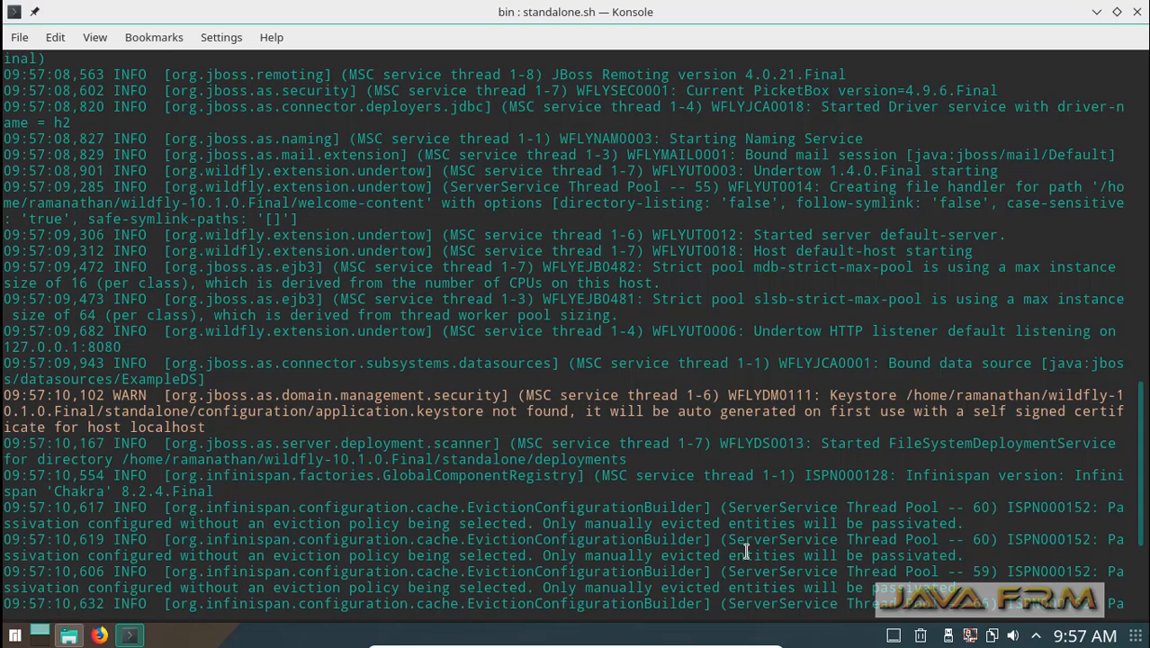
scroll(746, 552, up, 3)
scroll(746, 551, down, 3)
scroll(693, 504, down, 1)
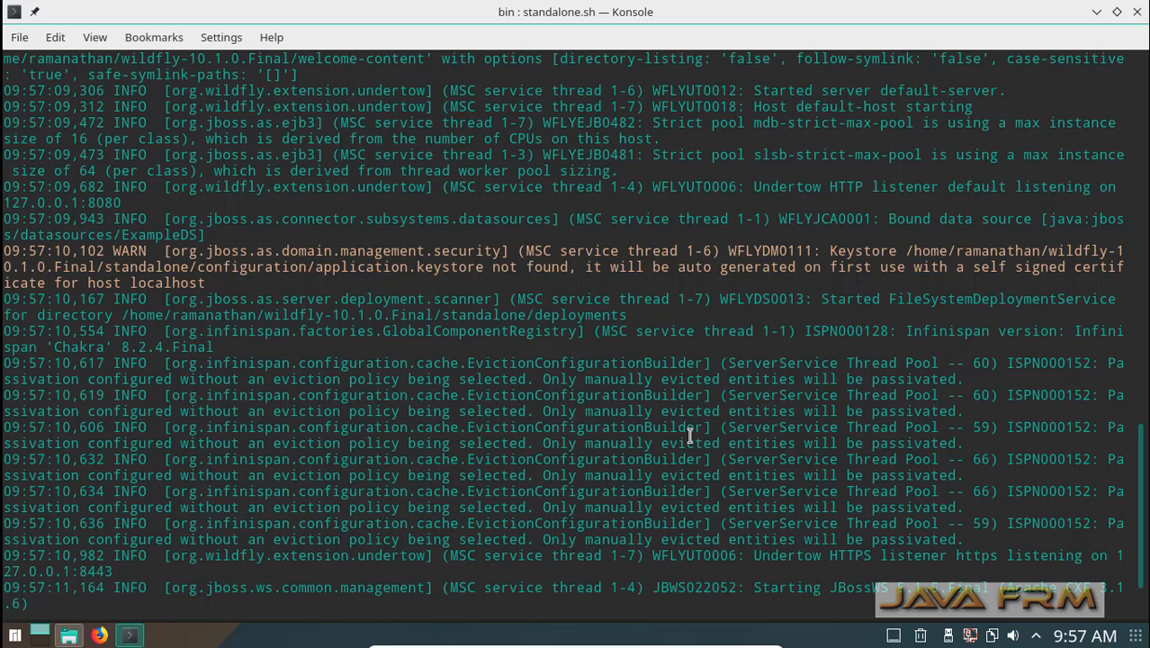
double_click(1031, 571)
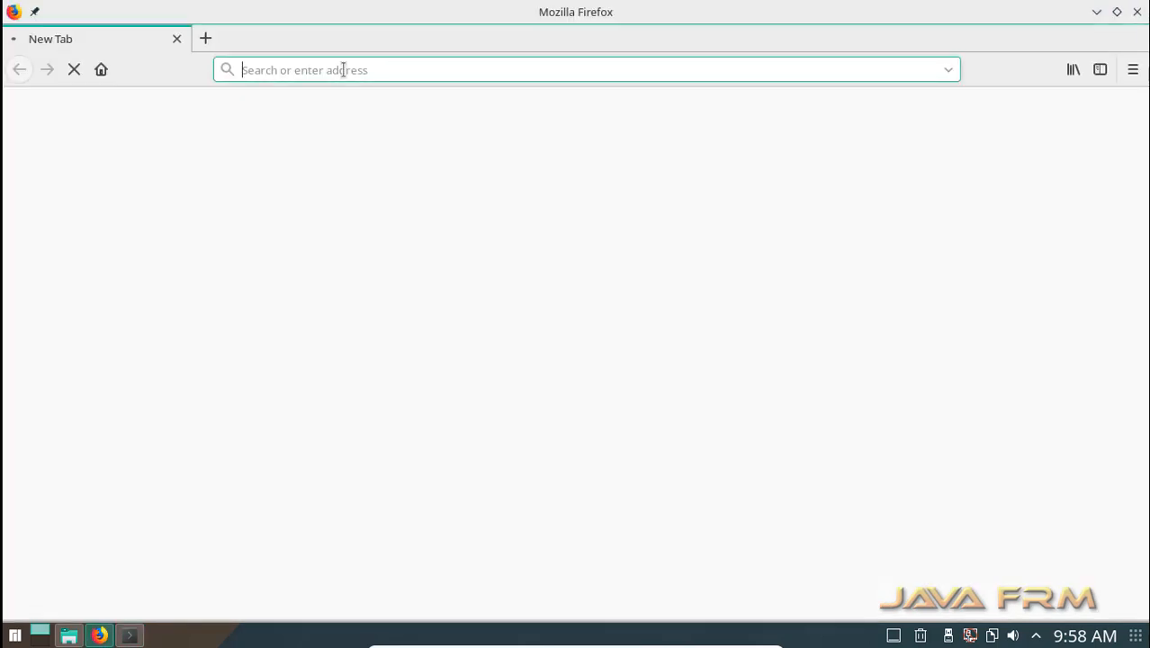
text(local)
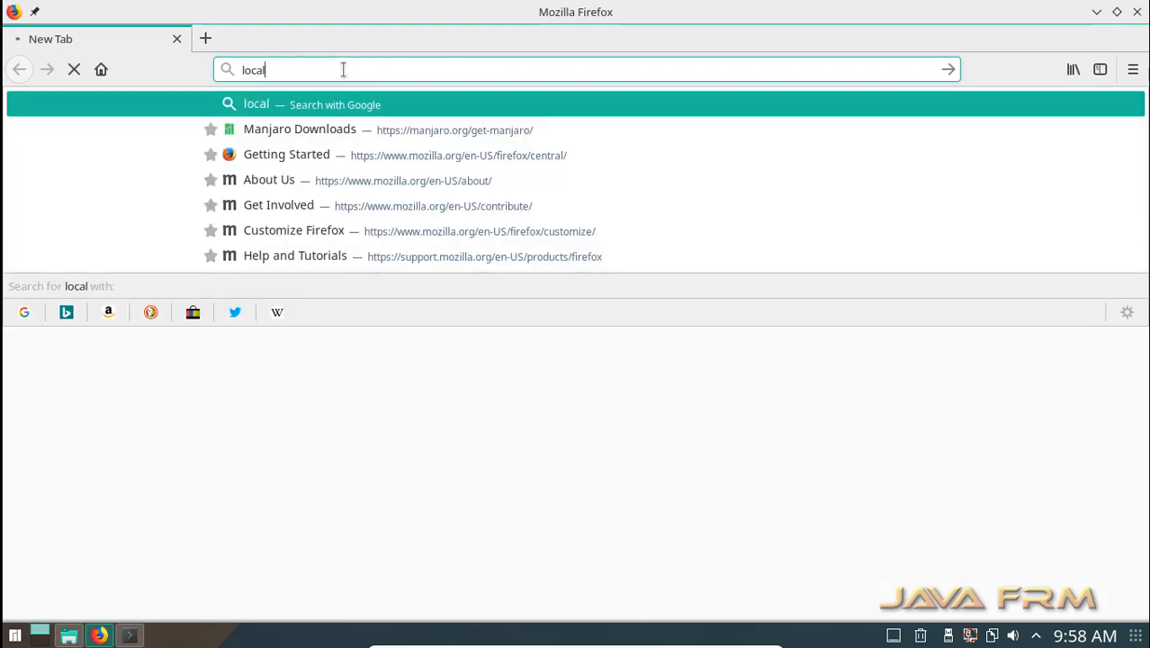
text(host:)
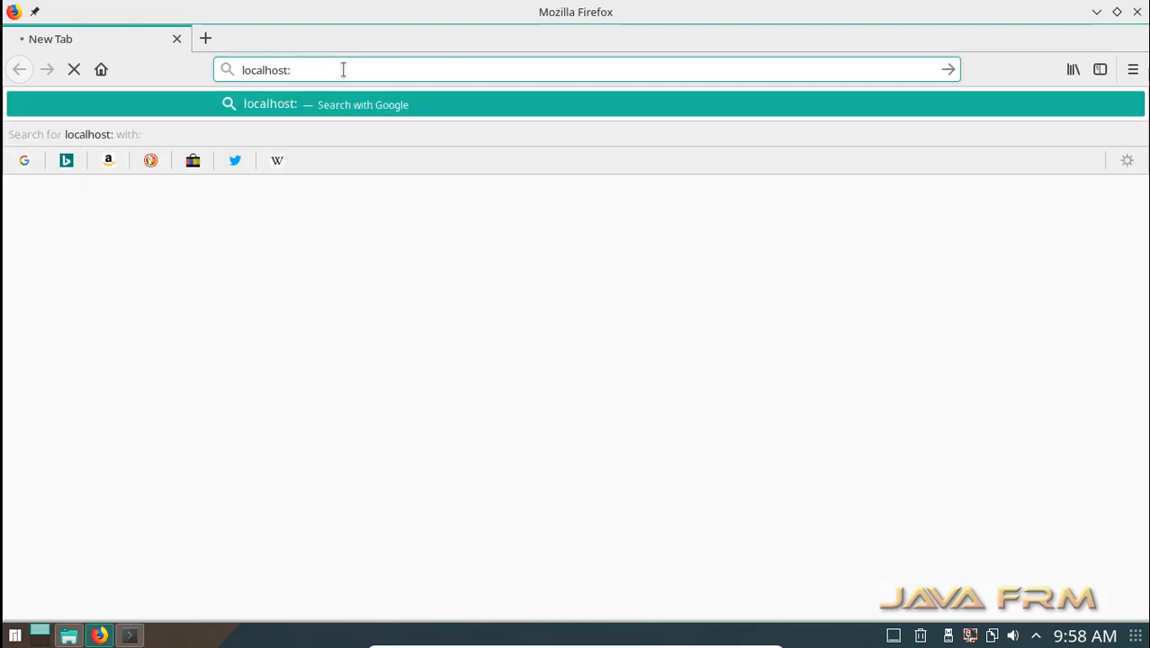
text(8080)
- Load localhost:8080 in Firefox to show the WildFly 10 welcome page
key(Return)
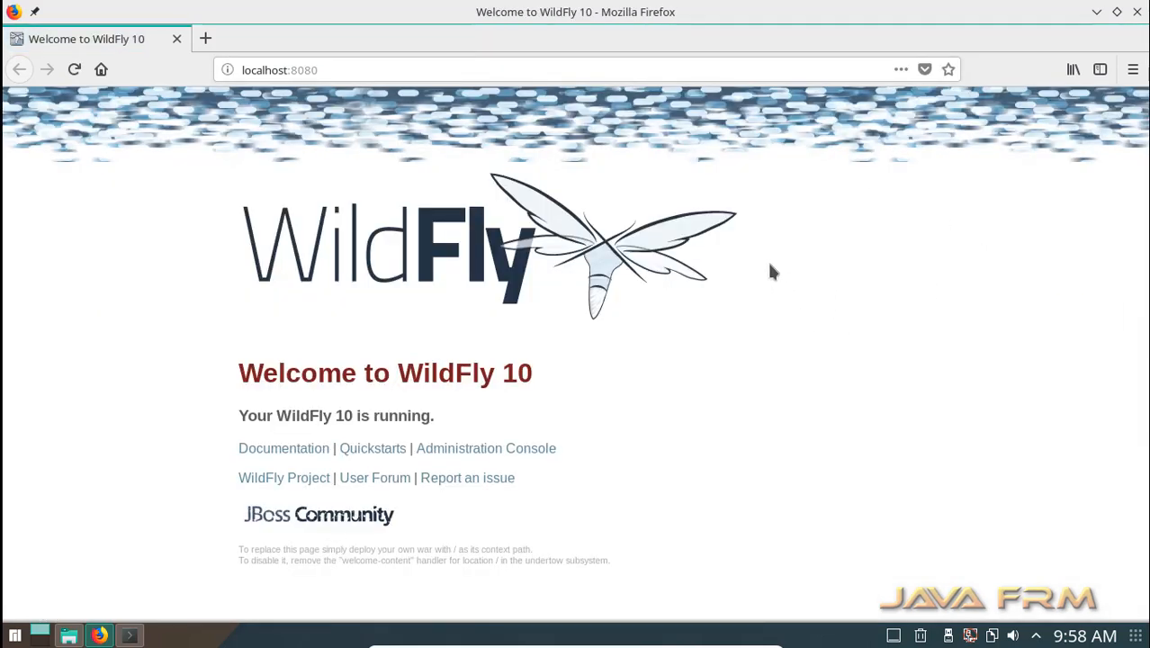
- Sign in to the Administration Console with the new management user's credentials
click(535, 450)
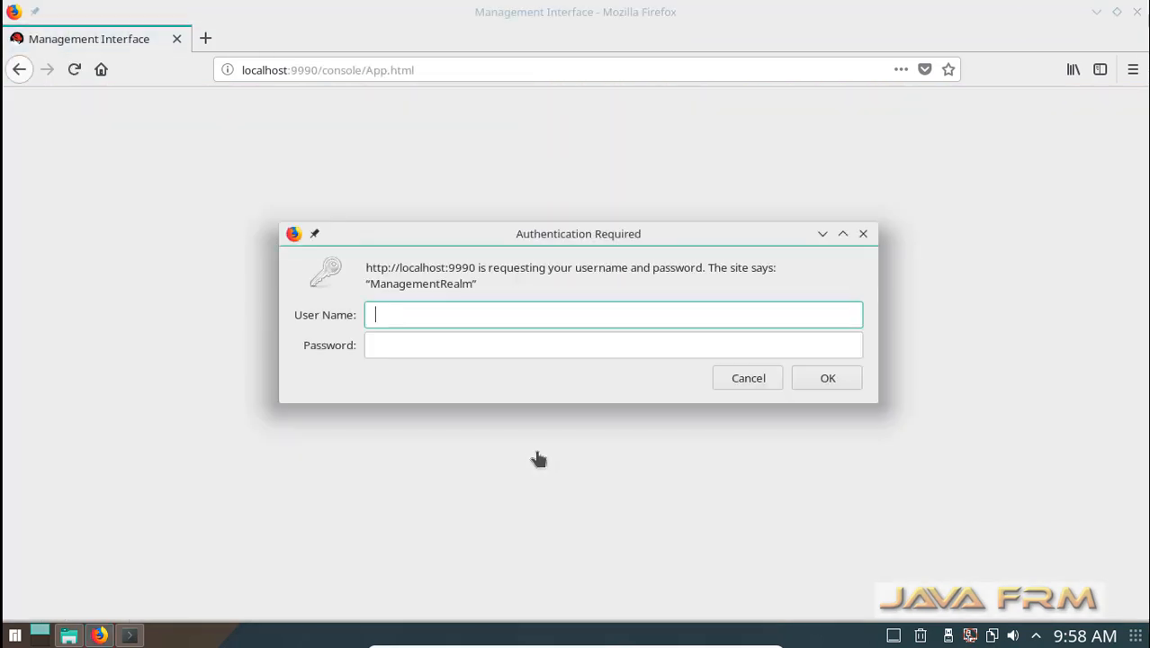
text(wildfly)
key(Tab)
text(w)
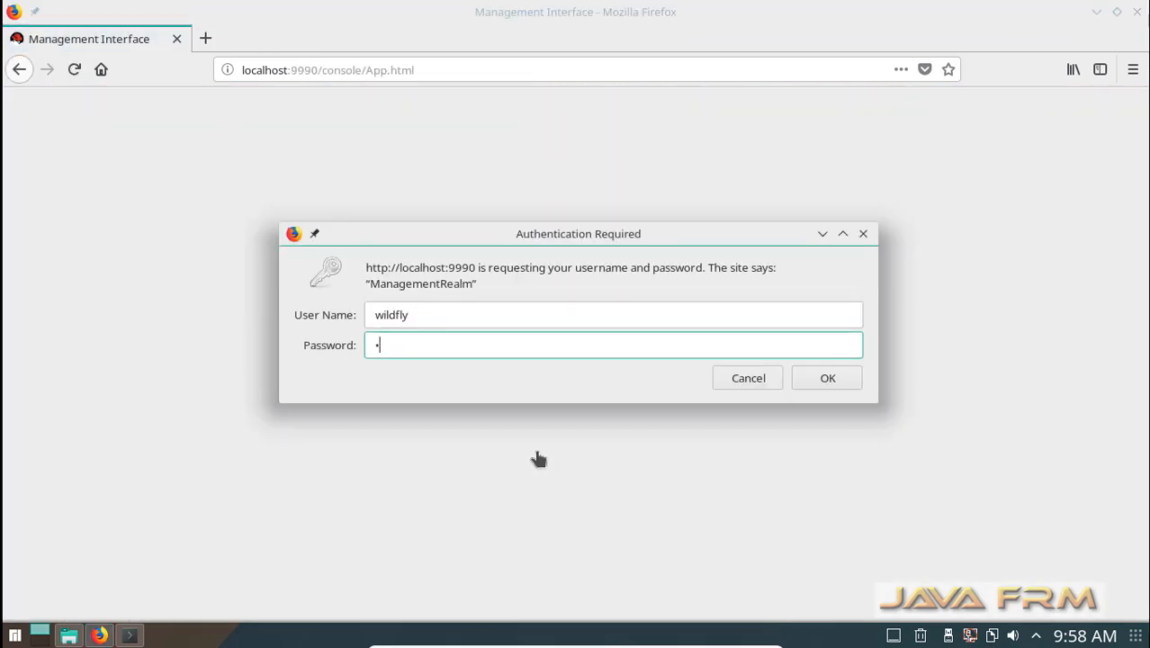
text(ily1)
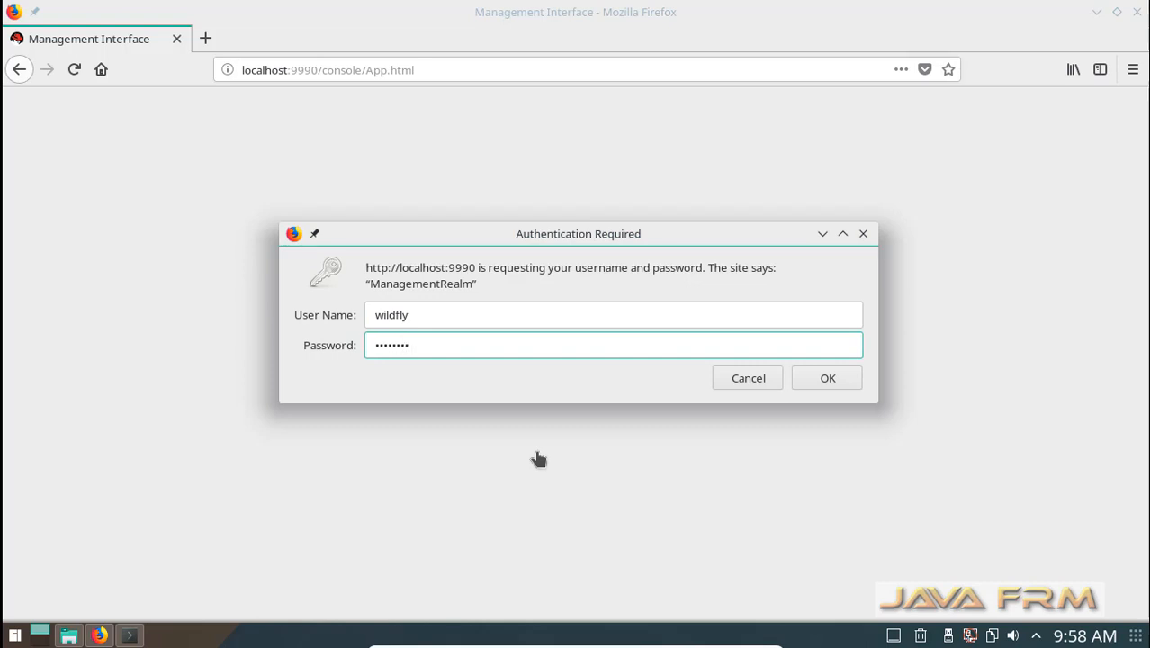
key(Return)
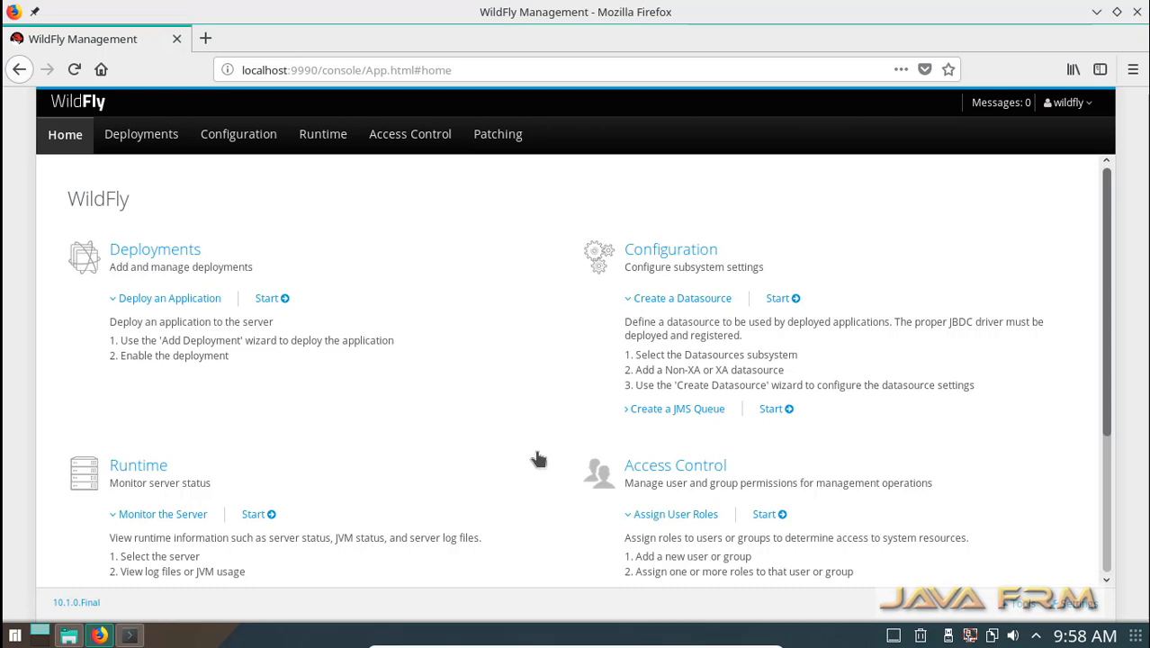
scroll(538, 459, down, 3)
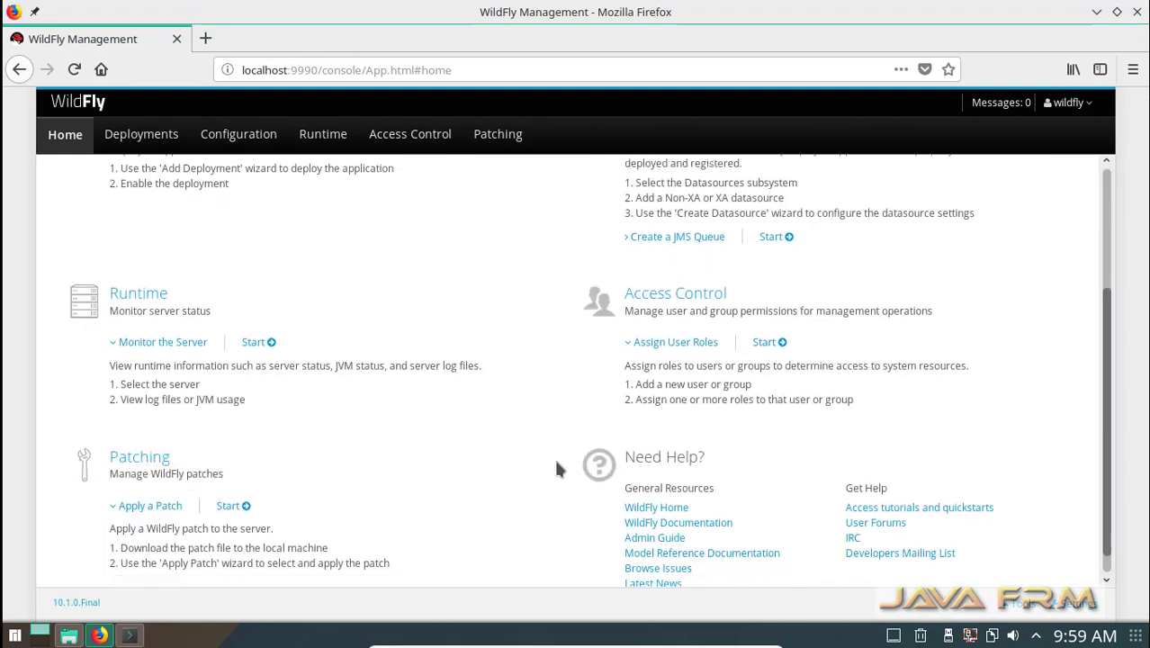
click(91, 604)
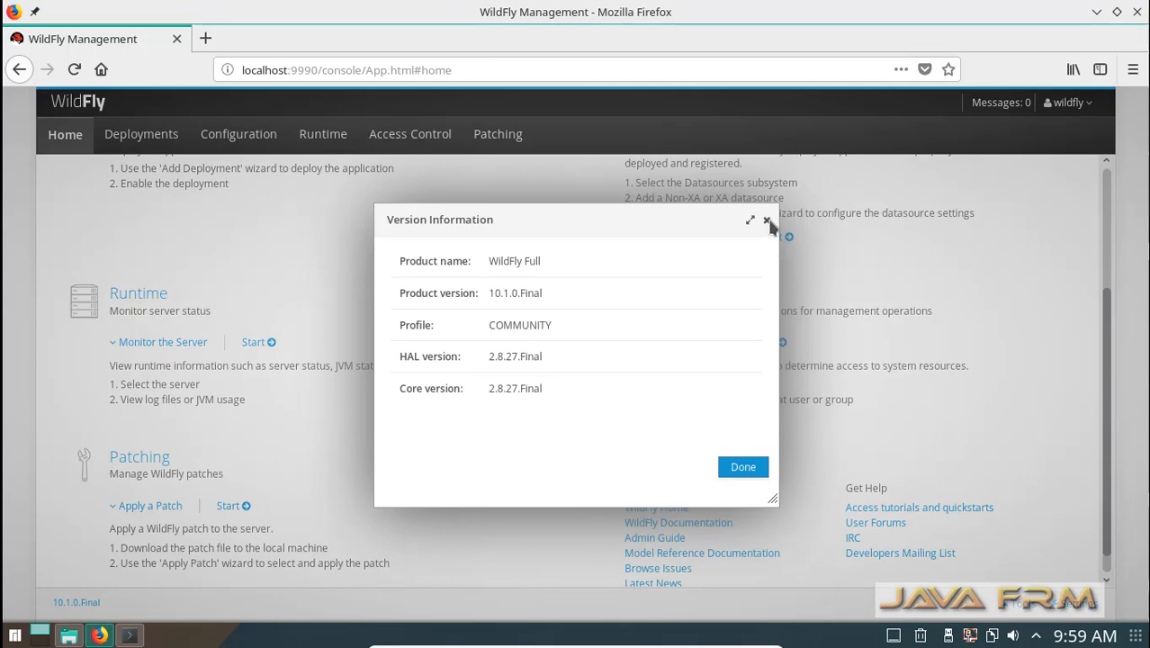
click(767, 220)
scroll(538, 382, up, 3)
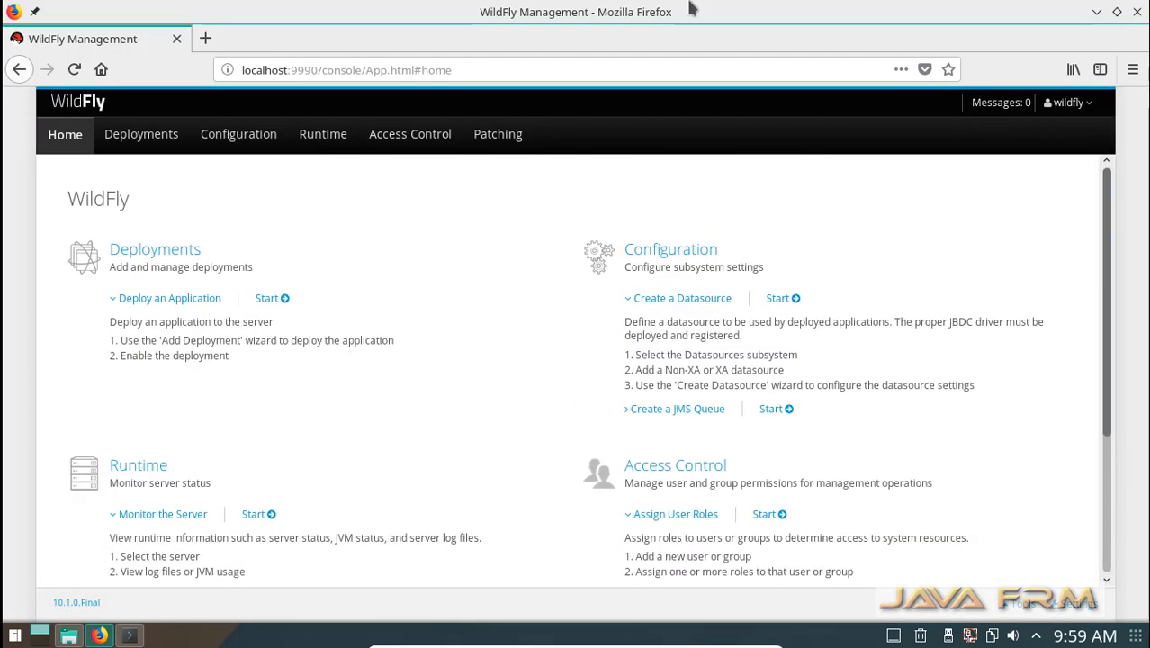
- Browse Deployments and the Configuration subsystems, viewing the XA and Non-XA datasources
click(142, 140)
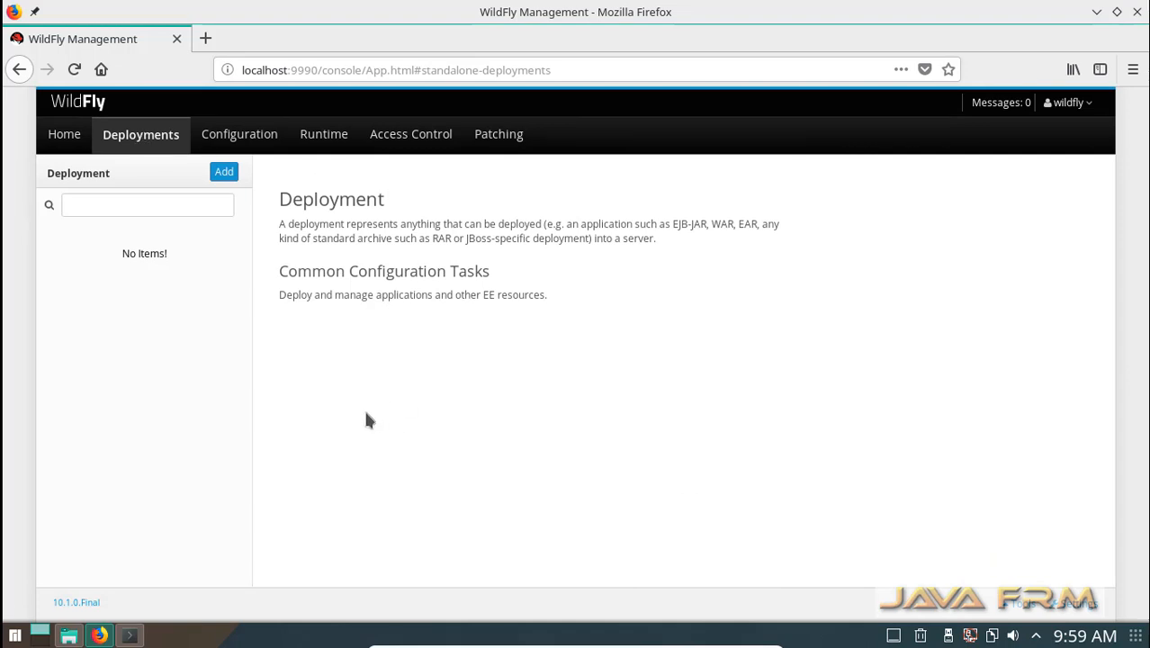
click(238, 139)
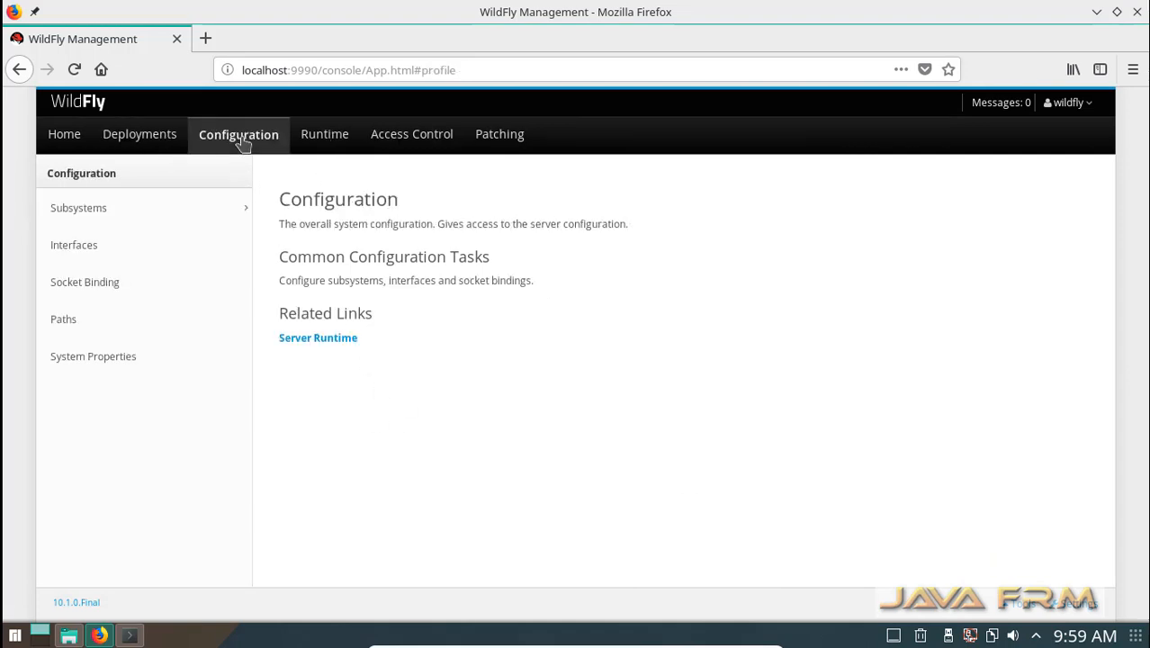
click(99, 221)
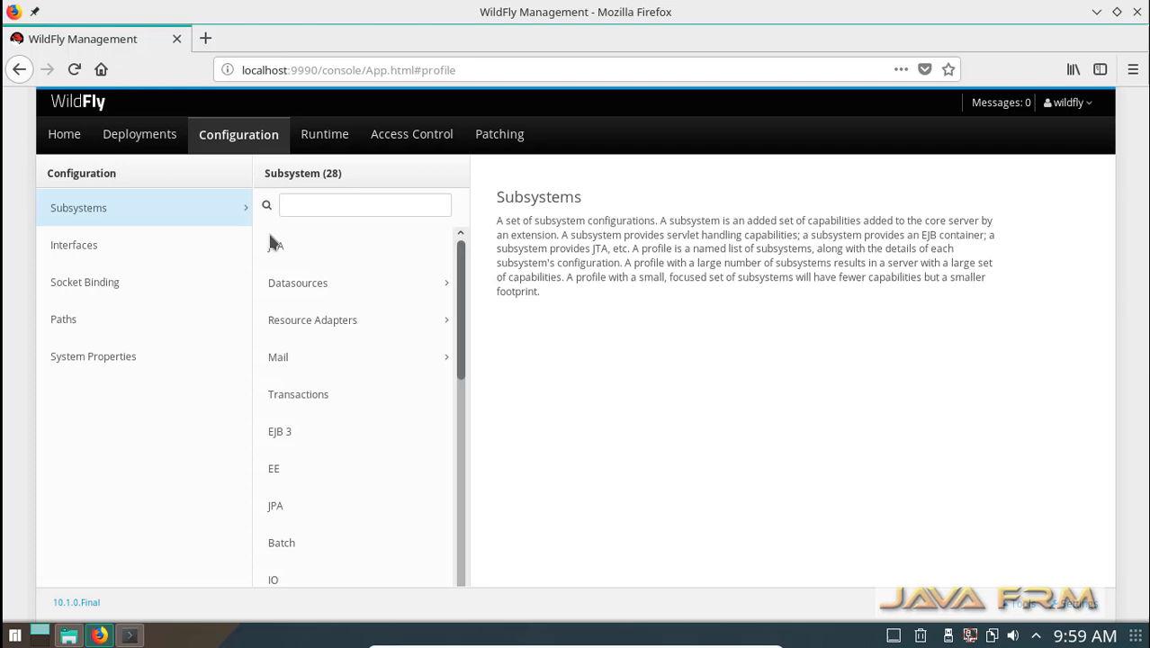
click(329, 292)
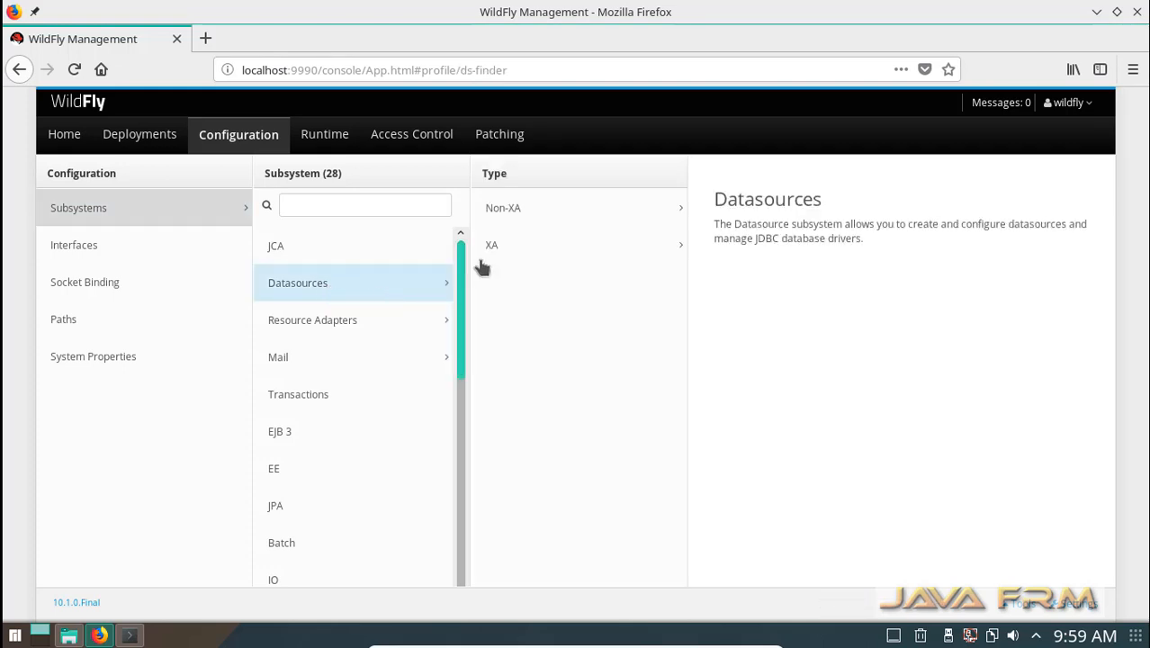
click(490, 250)
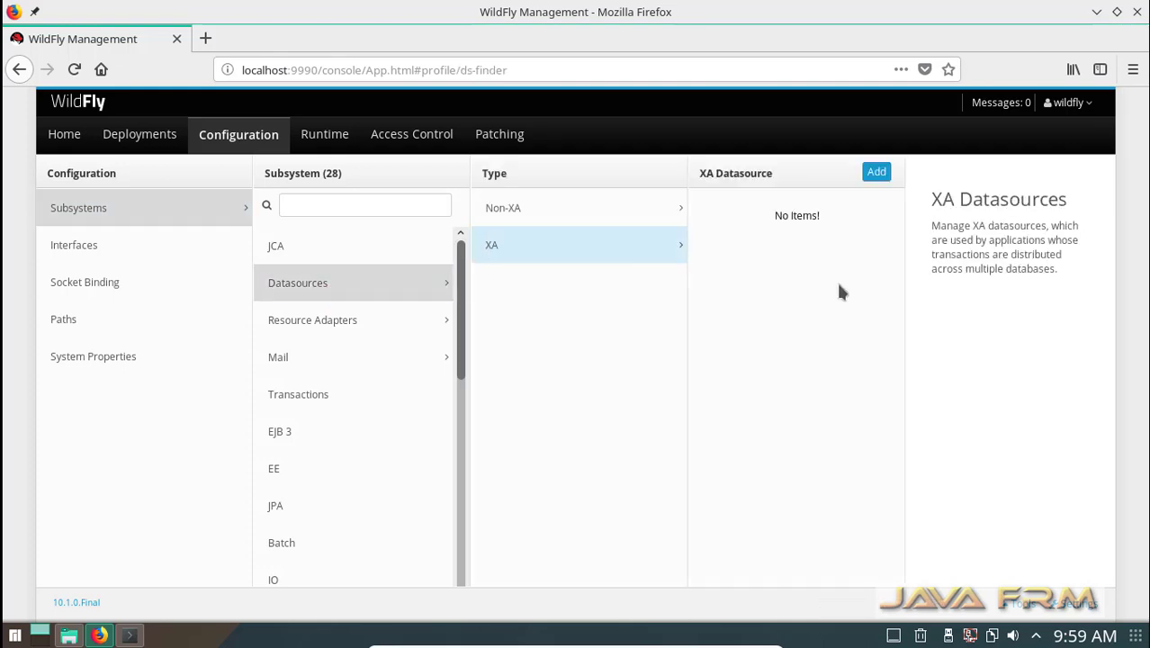
click(519, 215)
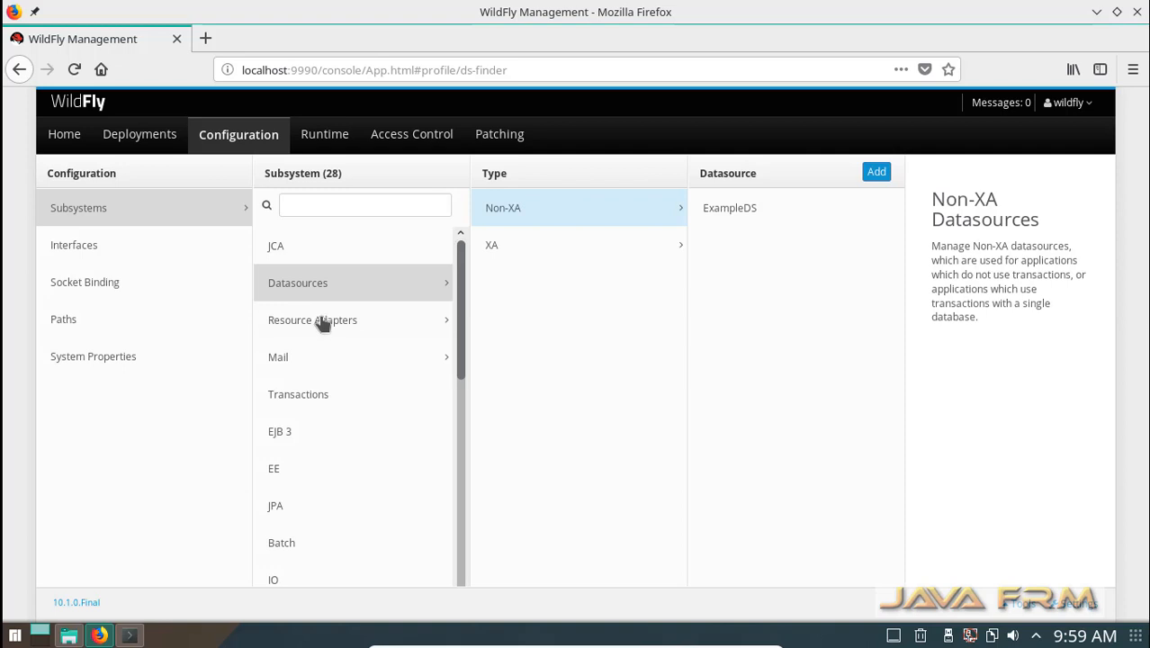
- Look at the Resource Adapters and Mail subsystems, then select the Interfaces section
click(329, 324)
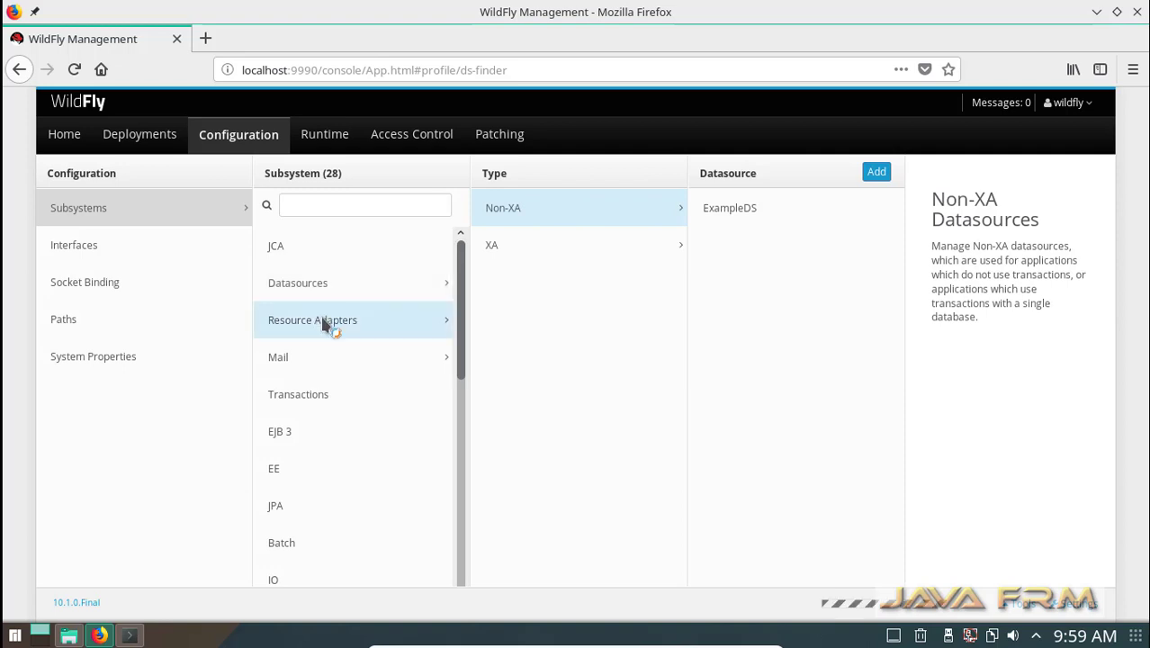
click(291, 355)
click(99, 254)
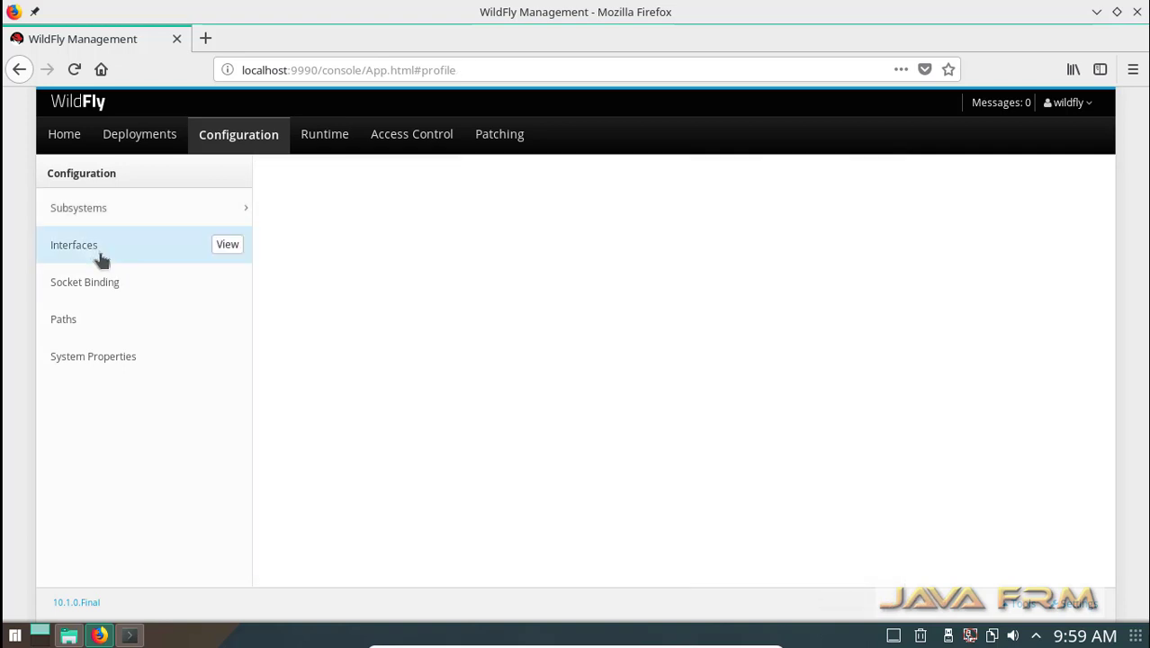
- View the network Interfaces and Socket Binding groups pages, returning to the overview each time
click(231, 248)
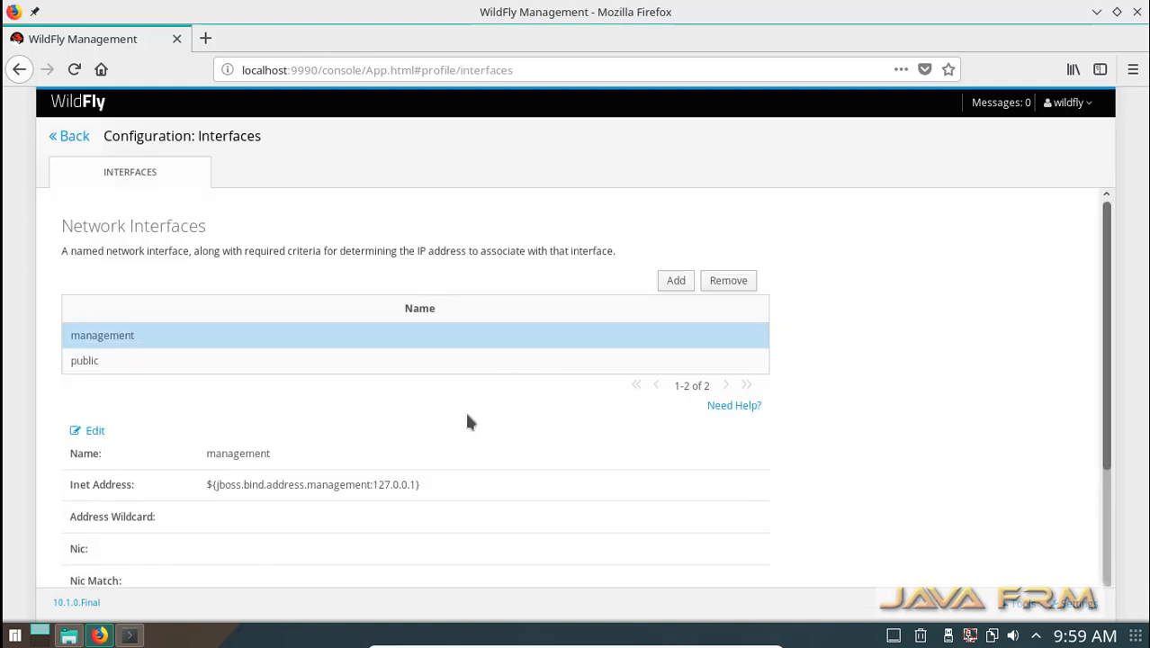
scroll(459, 416, down, 4)
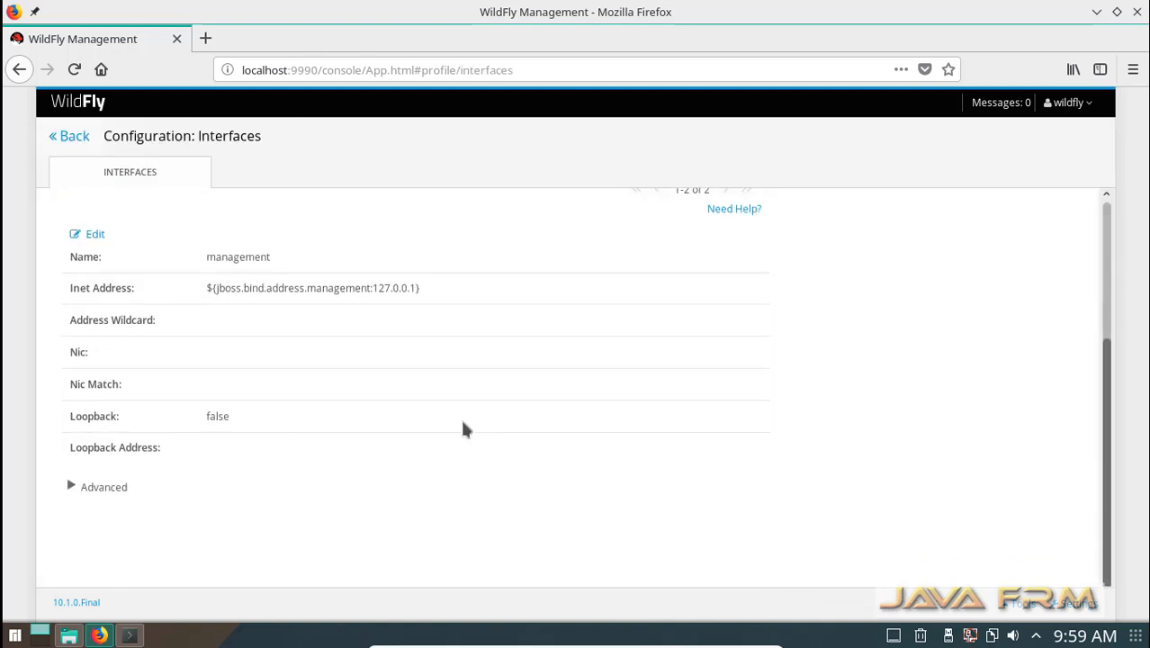
scroll(462, 428, up, 4)
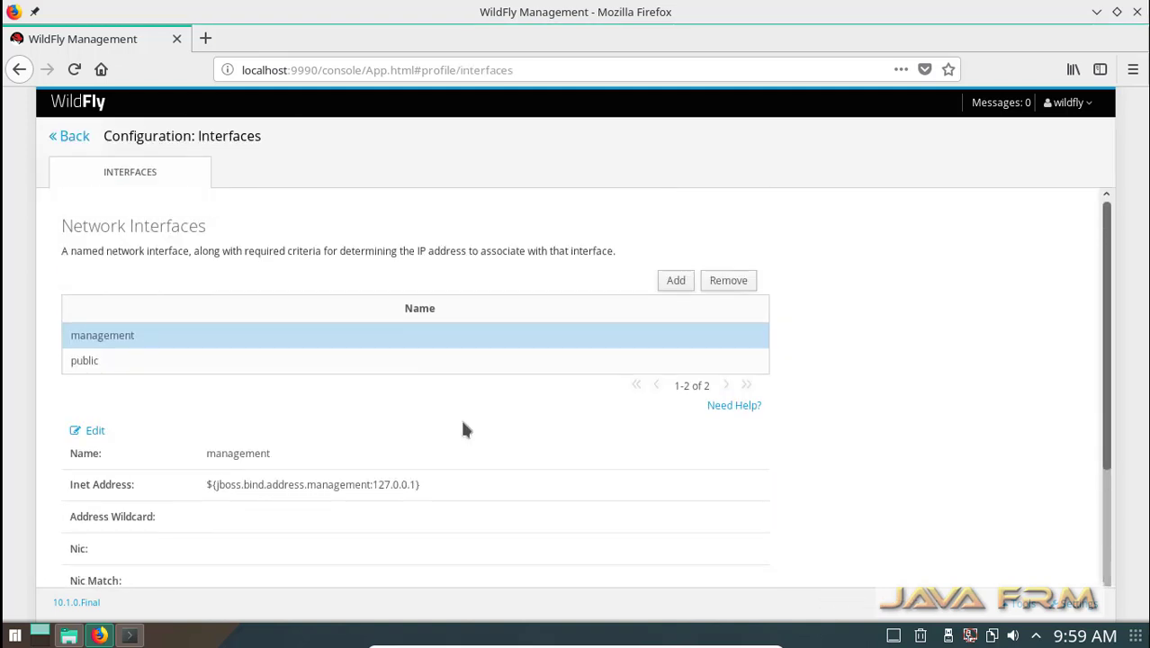
click(75, 139)
click(86, 285)
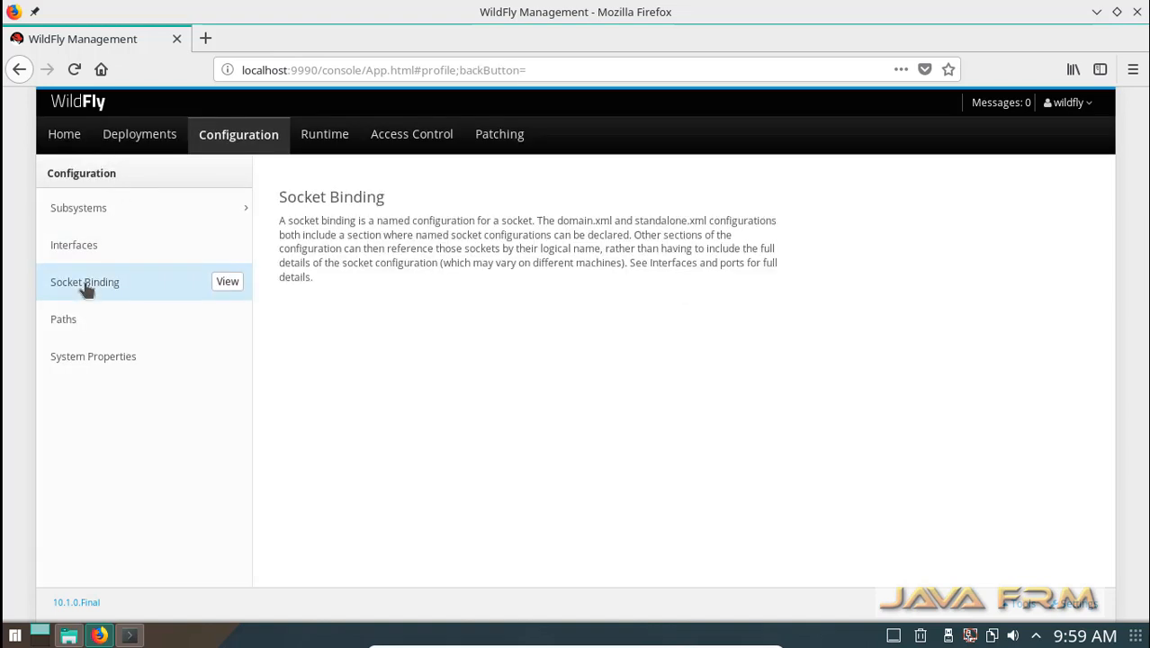
click(228, 281)
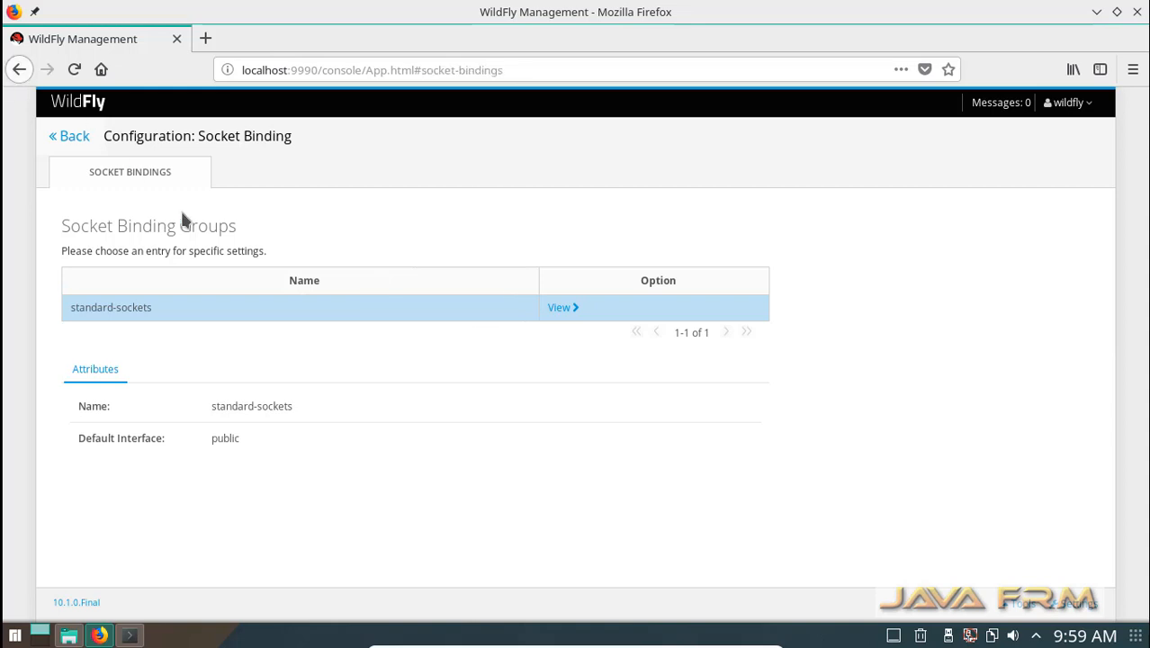
click(69, 139)
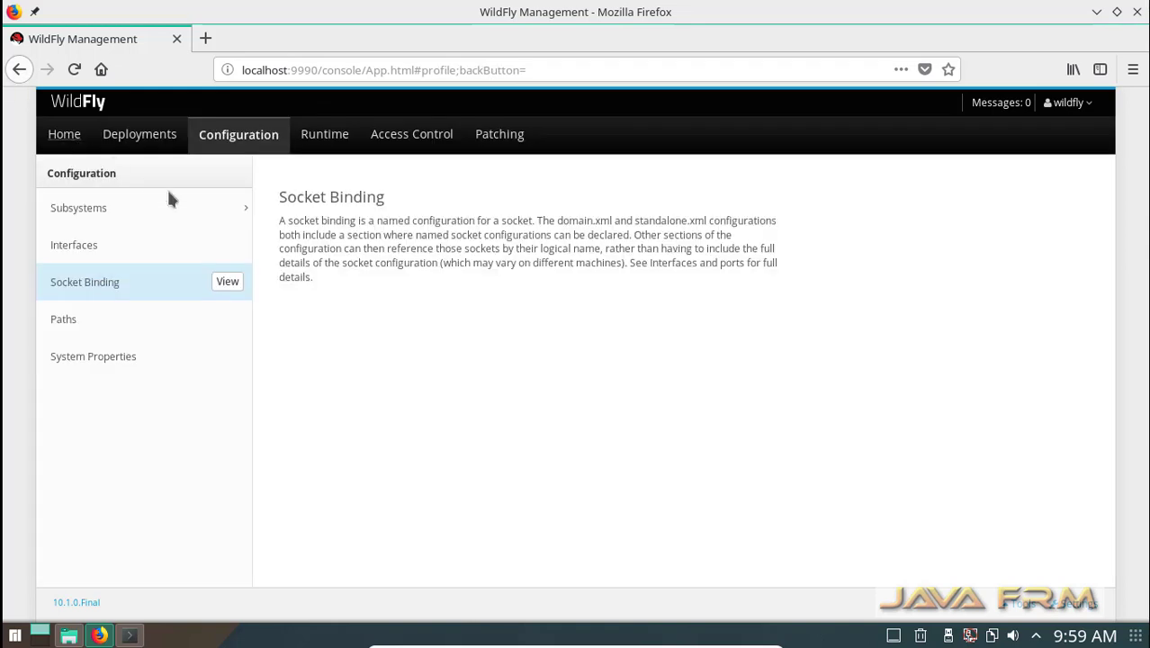
- View the Paths references and System Properties pages, then switch to the Deployments view
click(63, 322)
click(232, 326)
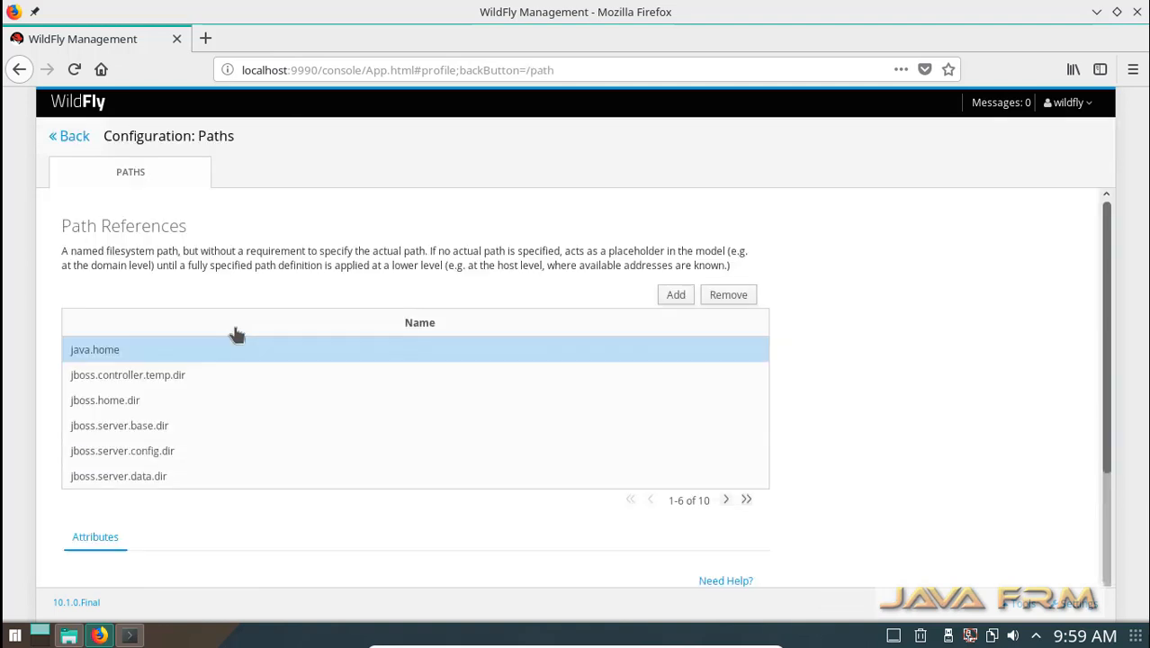
scroll(284, 329, down, 5)
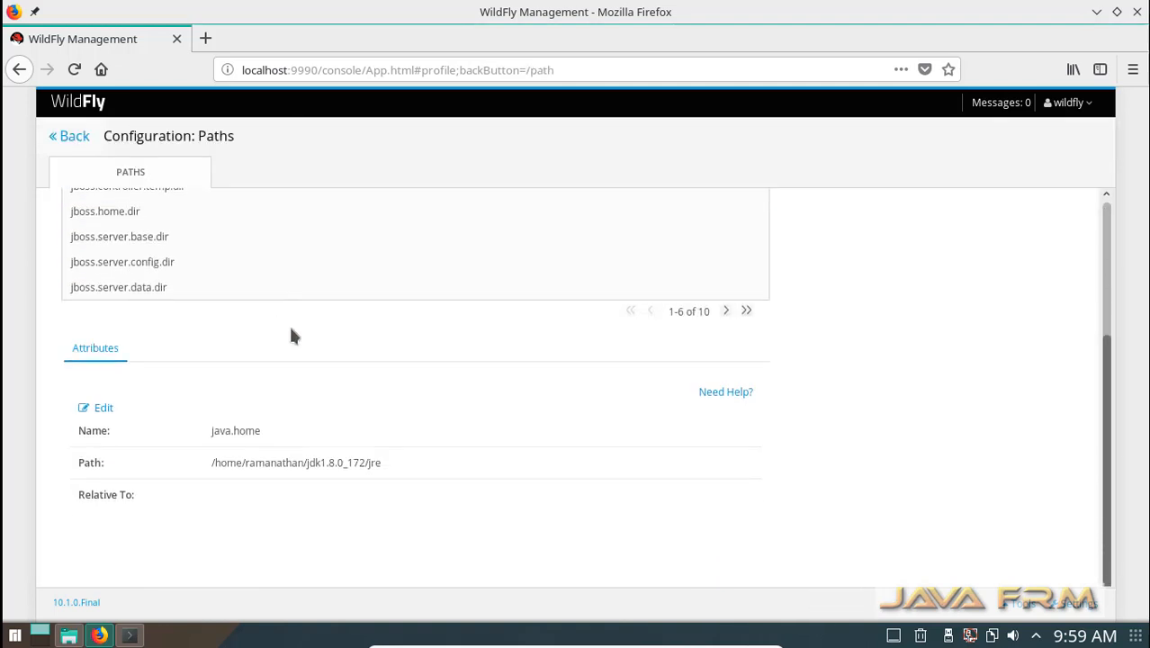
scroll(291, 335, up, 3)
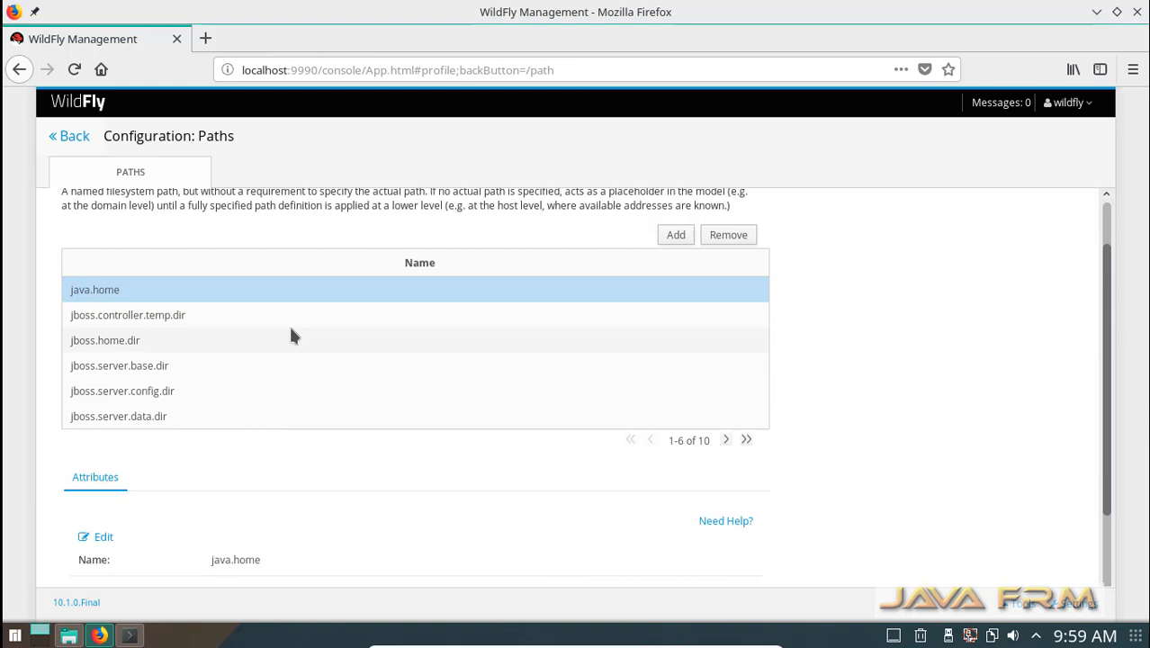
scroll(291, 335, up, 2)
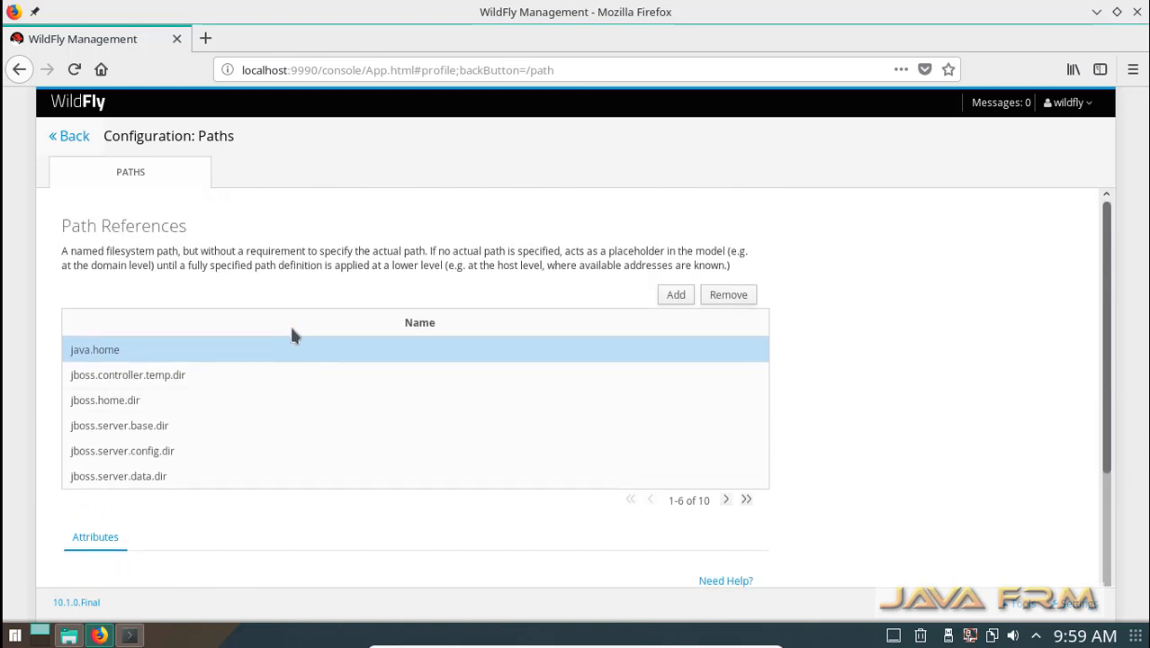
click(20, 71)
click(112, 360)
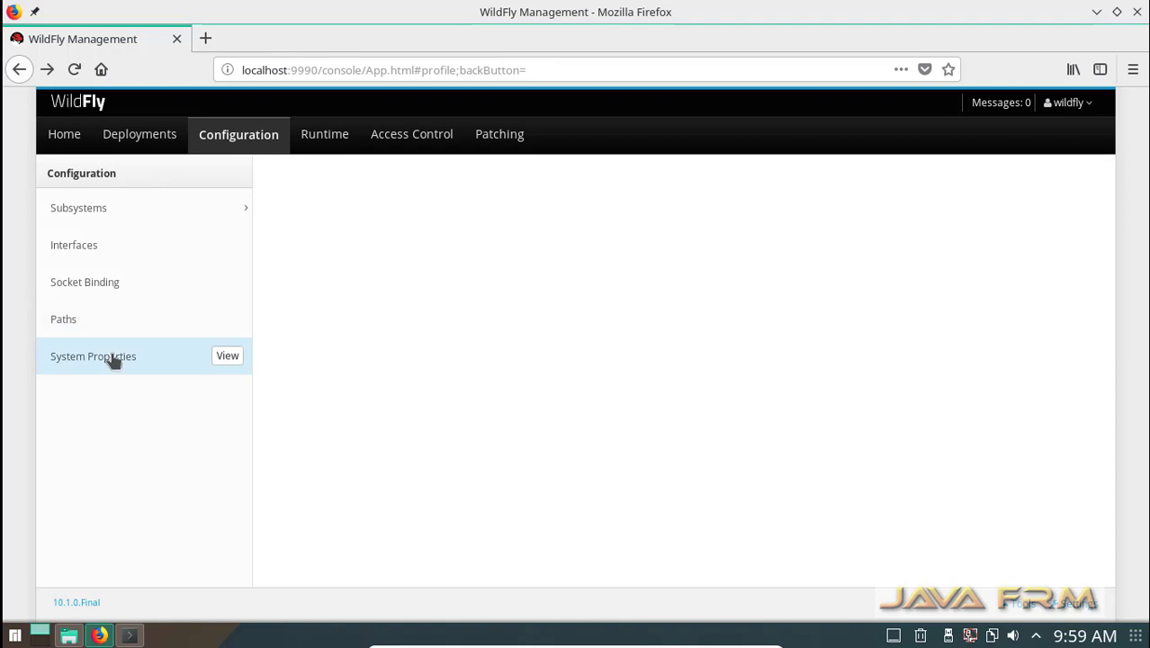
click(232, 357)
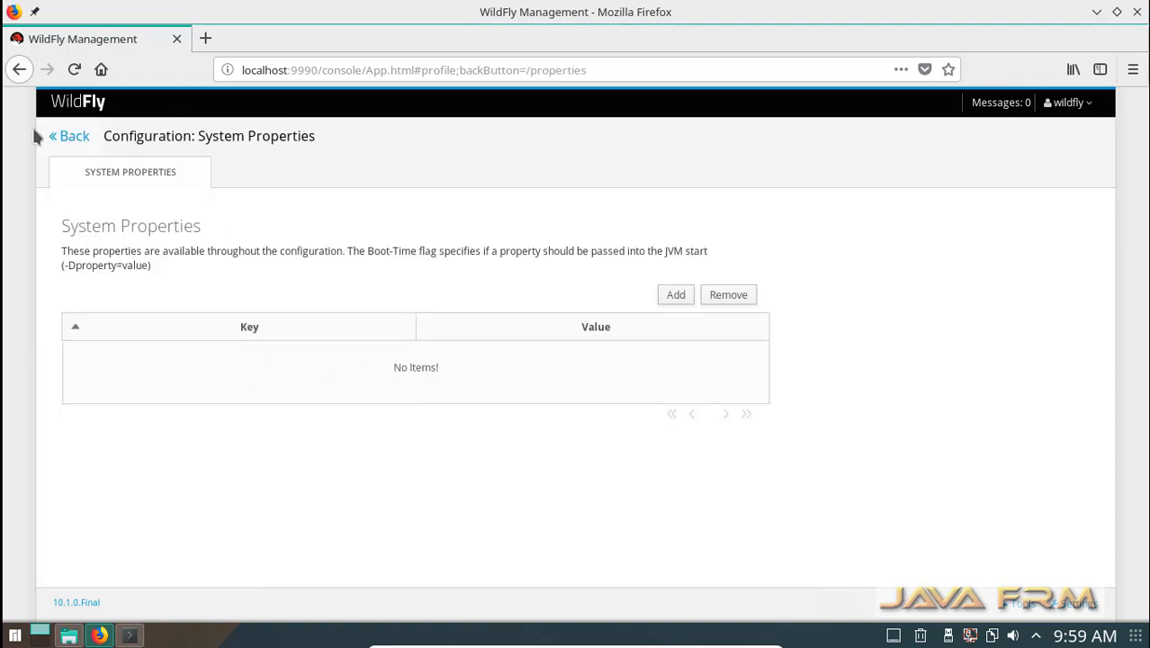
click(20, 69)
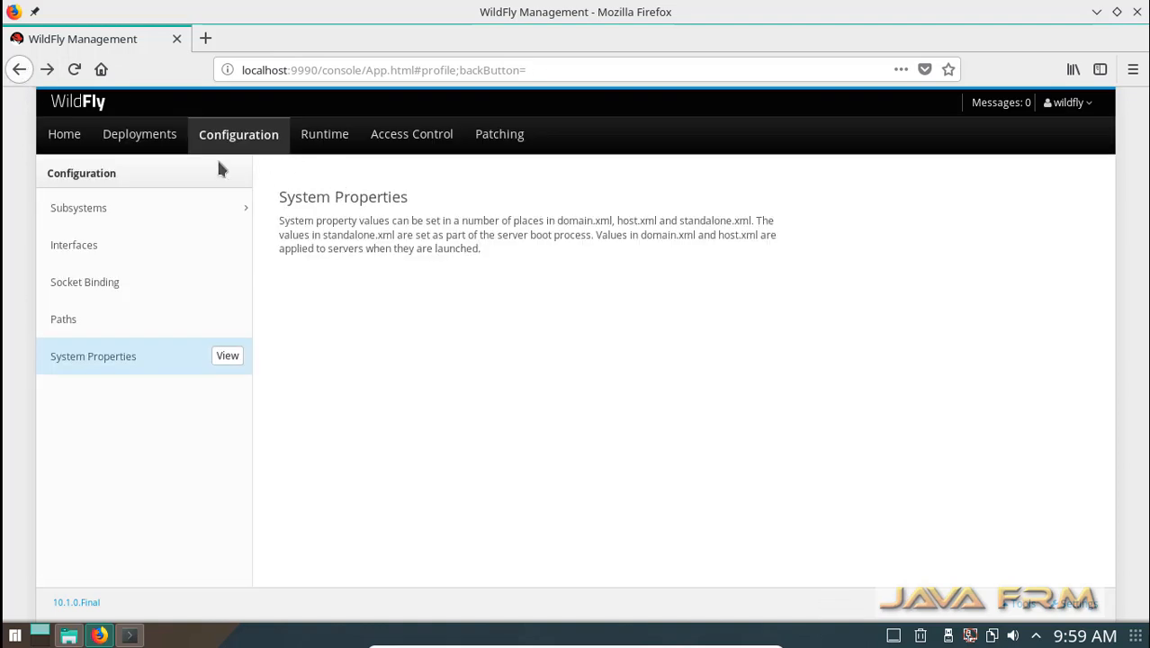
click(144, 142)
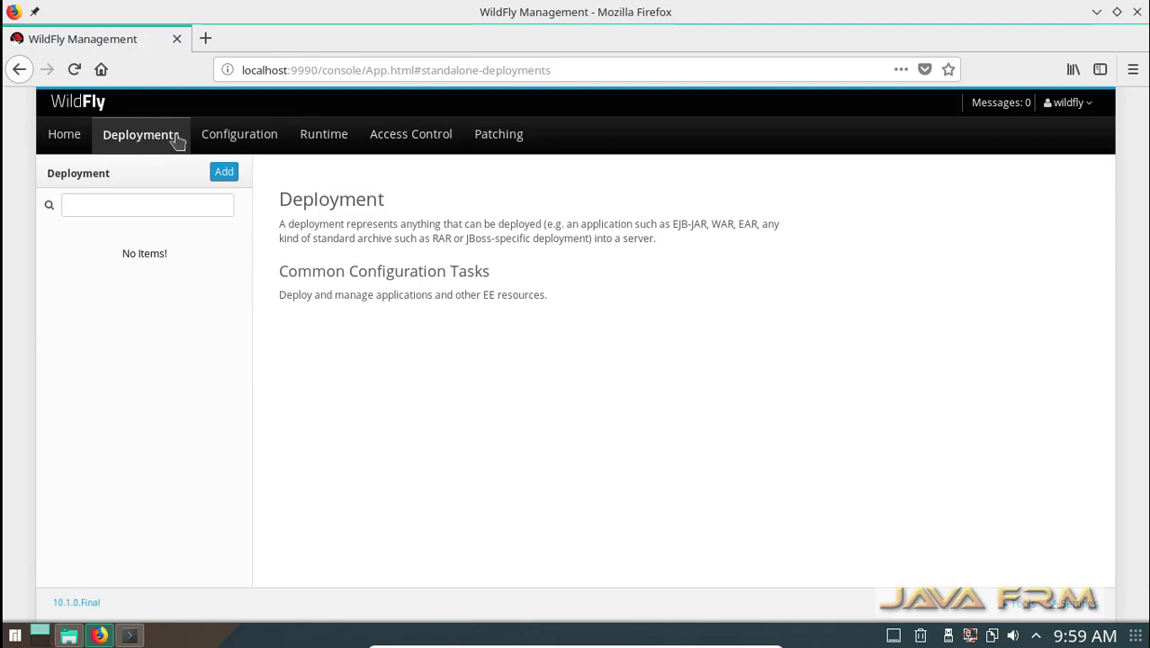
- View the standalone server's JVM status and usage page under Runtime
click(319, 141)
click(97, 212)
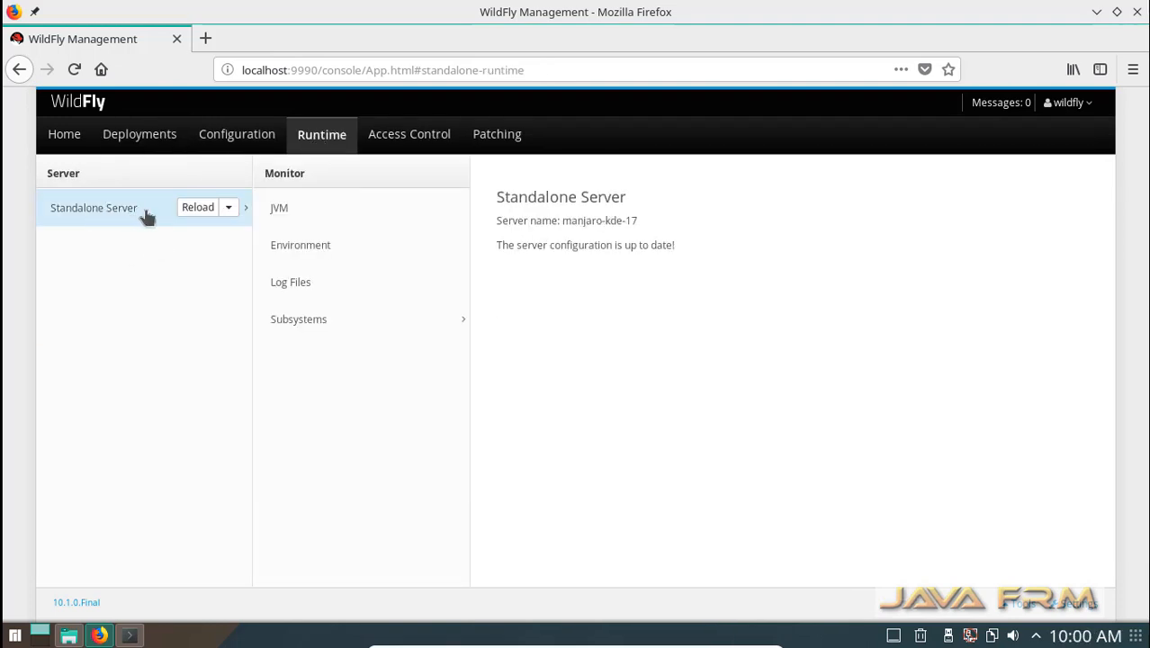
click(287, 214)
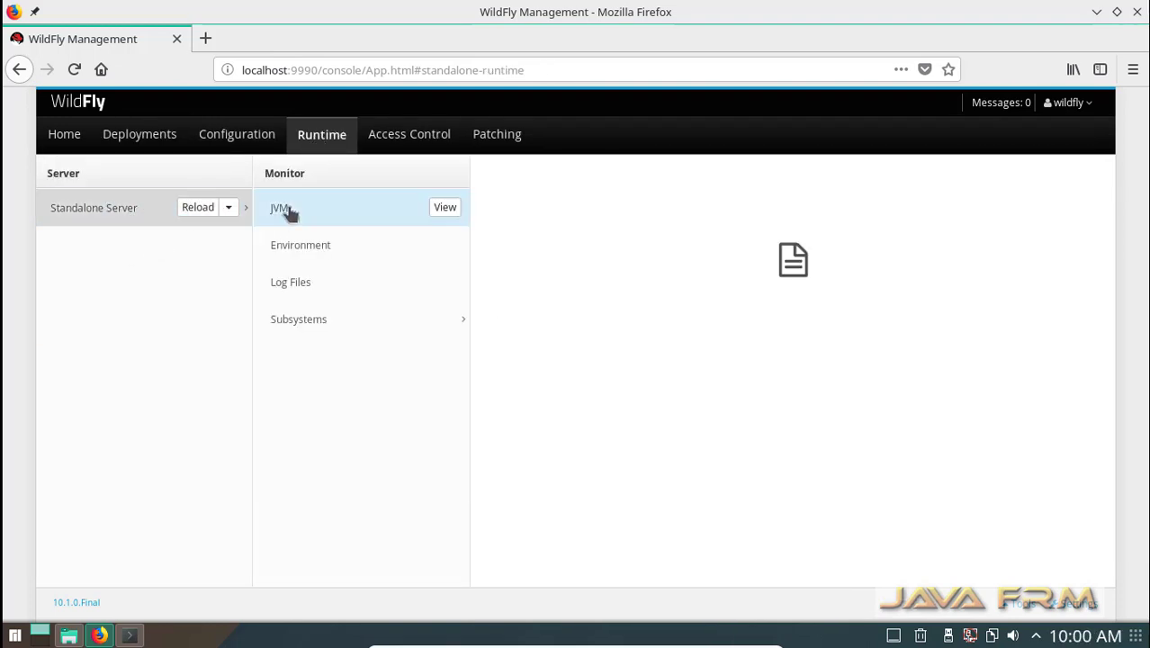
click(443, 209)
scroll(386, 287, down, 2)
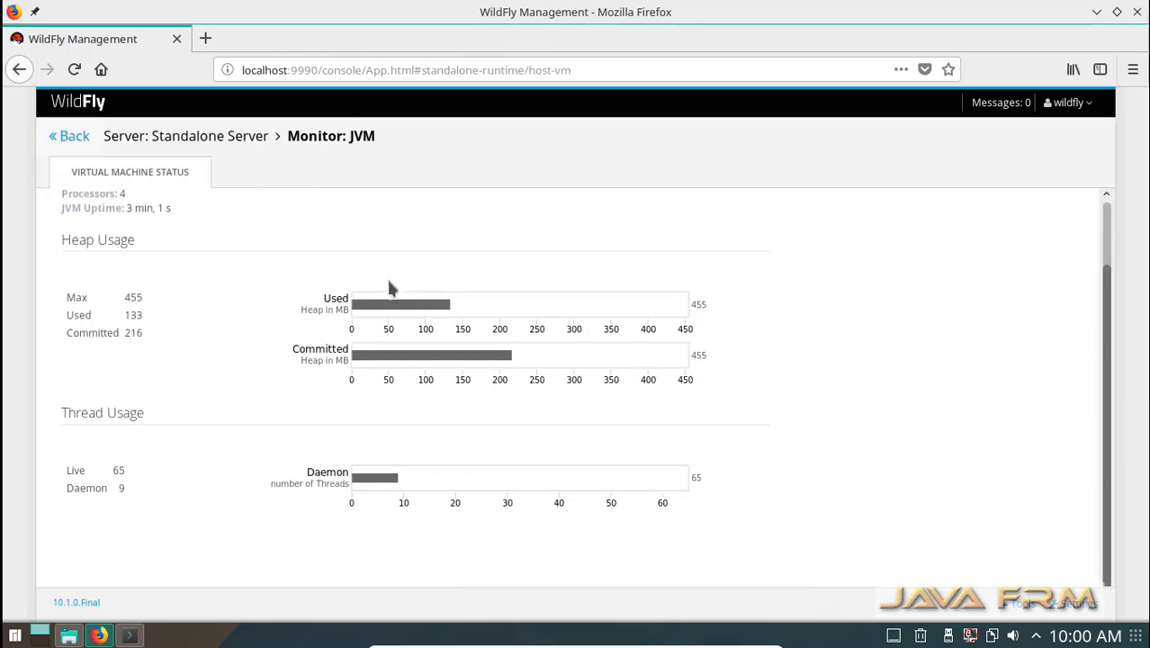
click(75, 141)
- Page through the Environment system properties table, then close Firefox to return to the server log
click(324, 249)
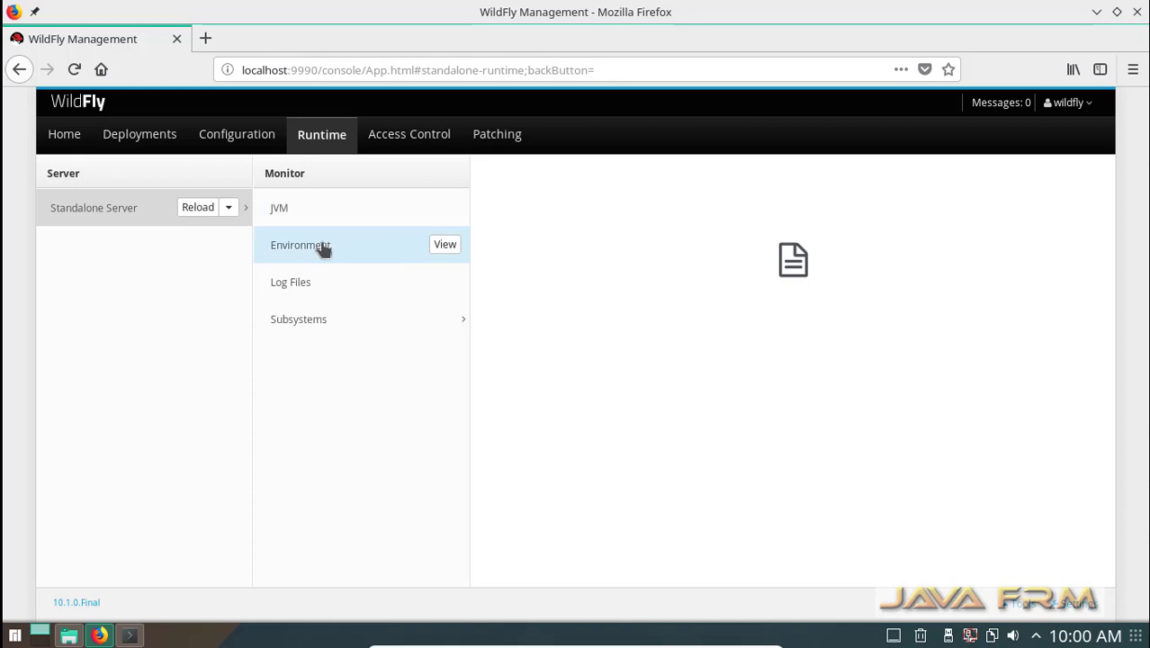
click(444, 244)
scroll(451, 346, down, 2)
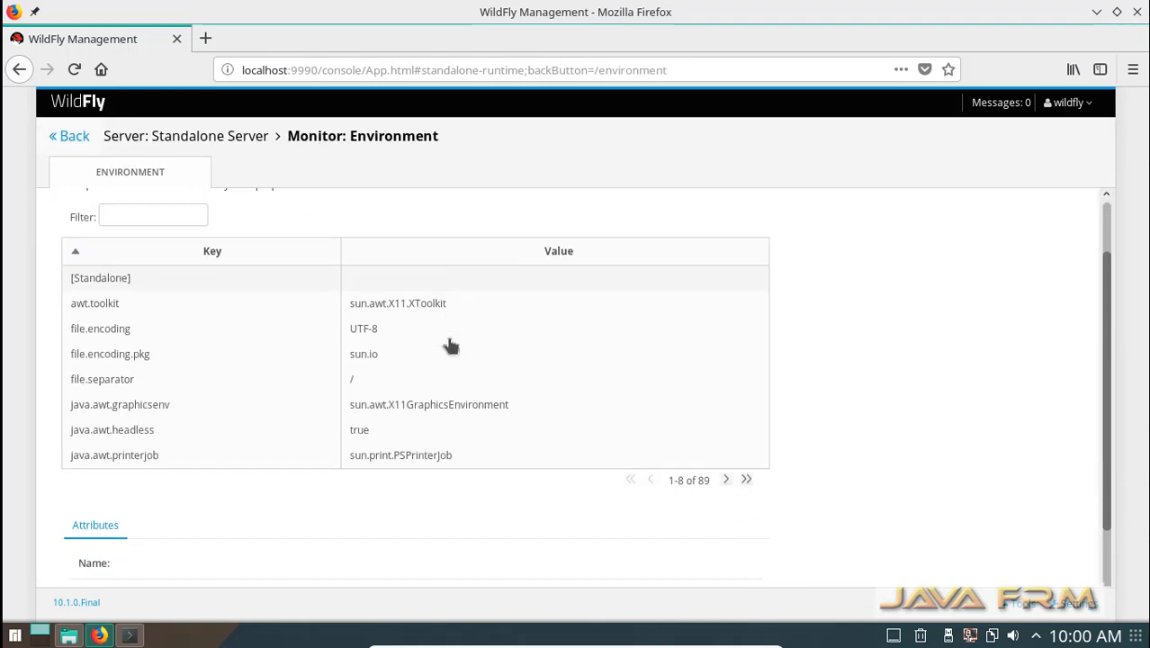
click(726, 461)
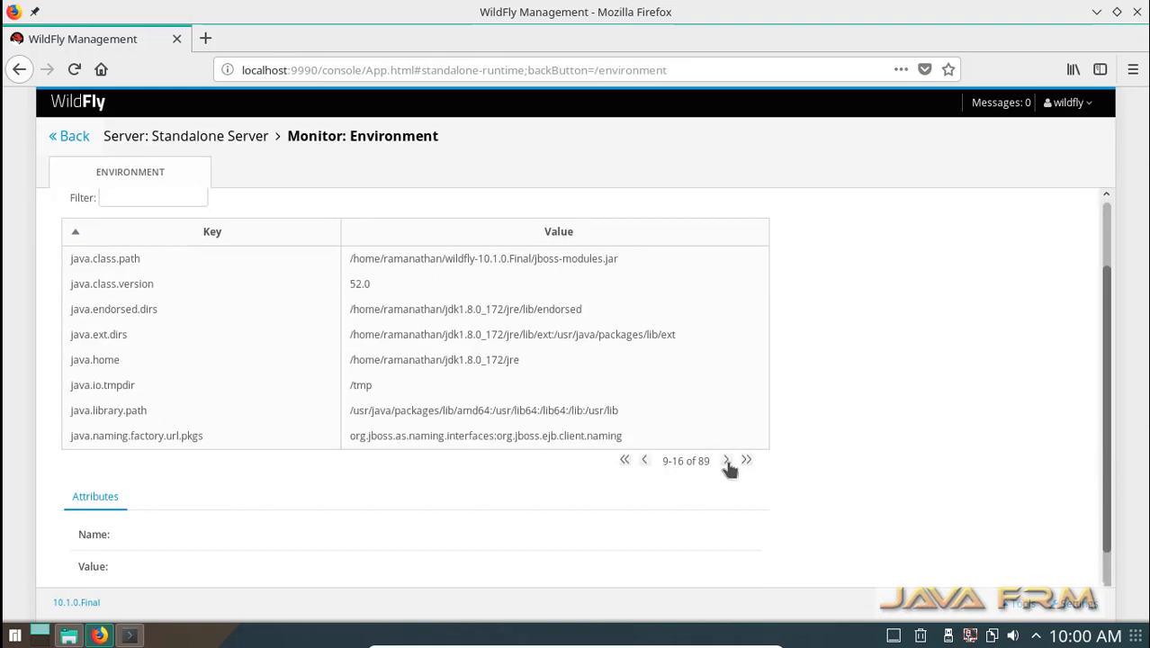
click(727, 460)
click(727, 461)
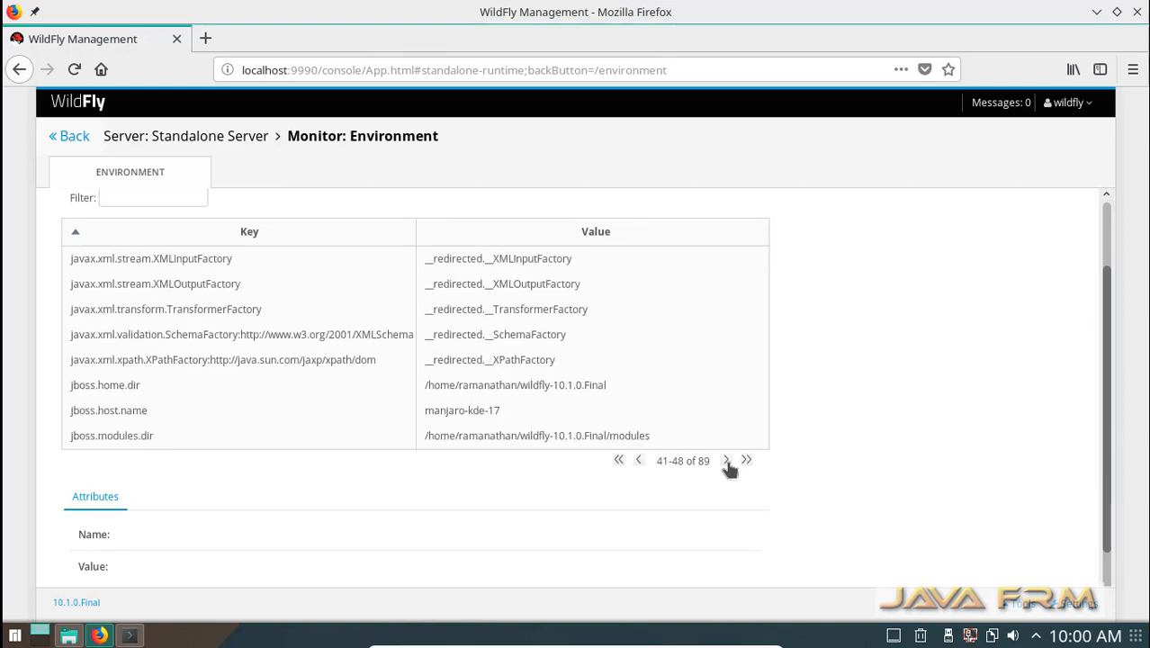
scroll(862, 348, down, 2)
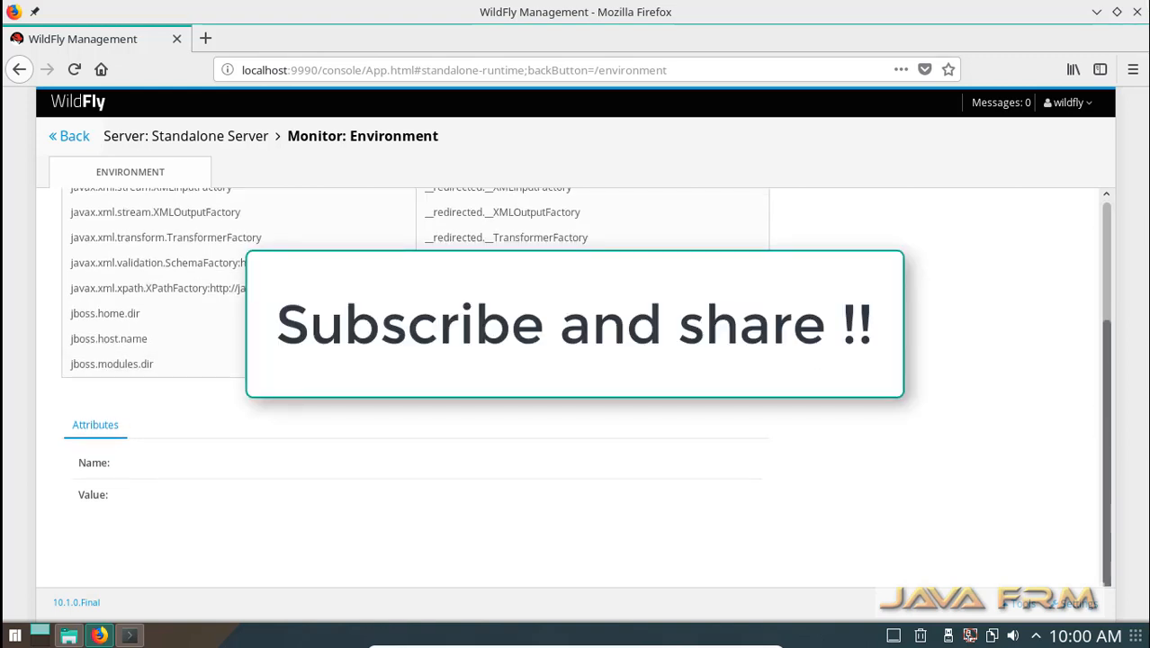
scroll(984, 301, up, 3)
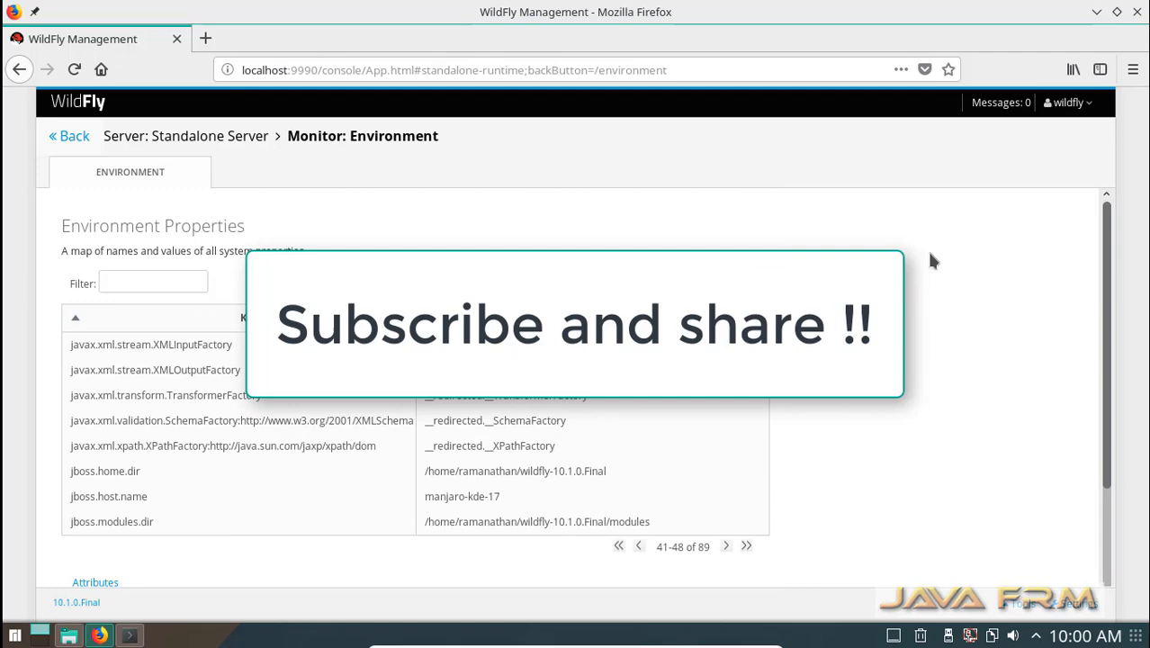
click(177, 41)
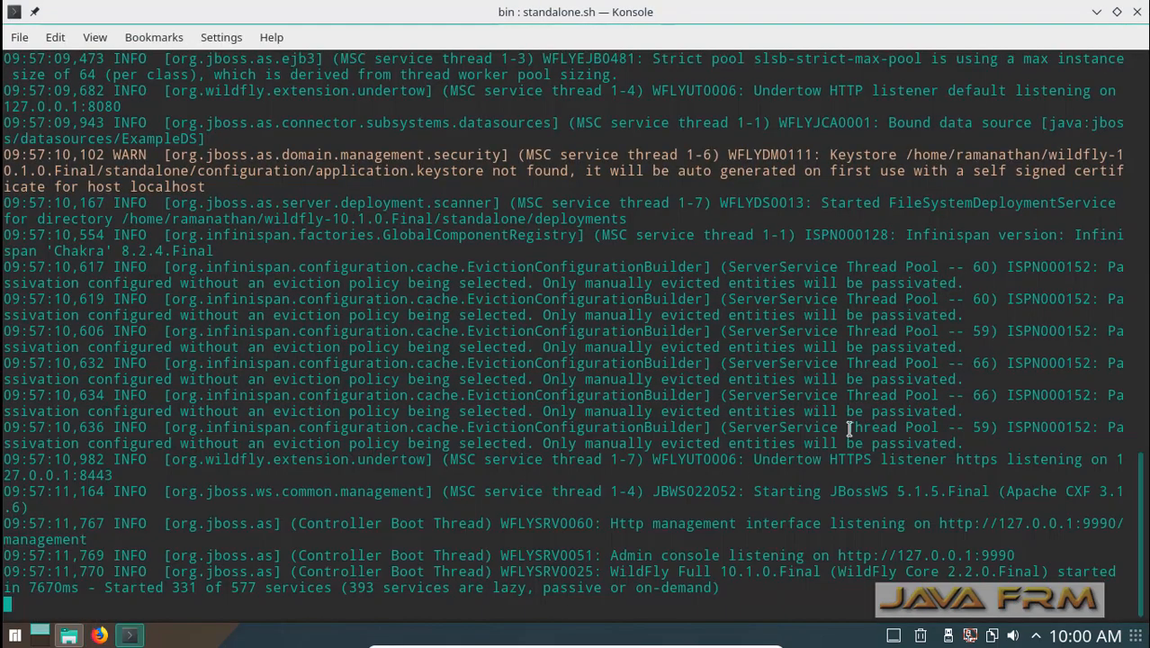